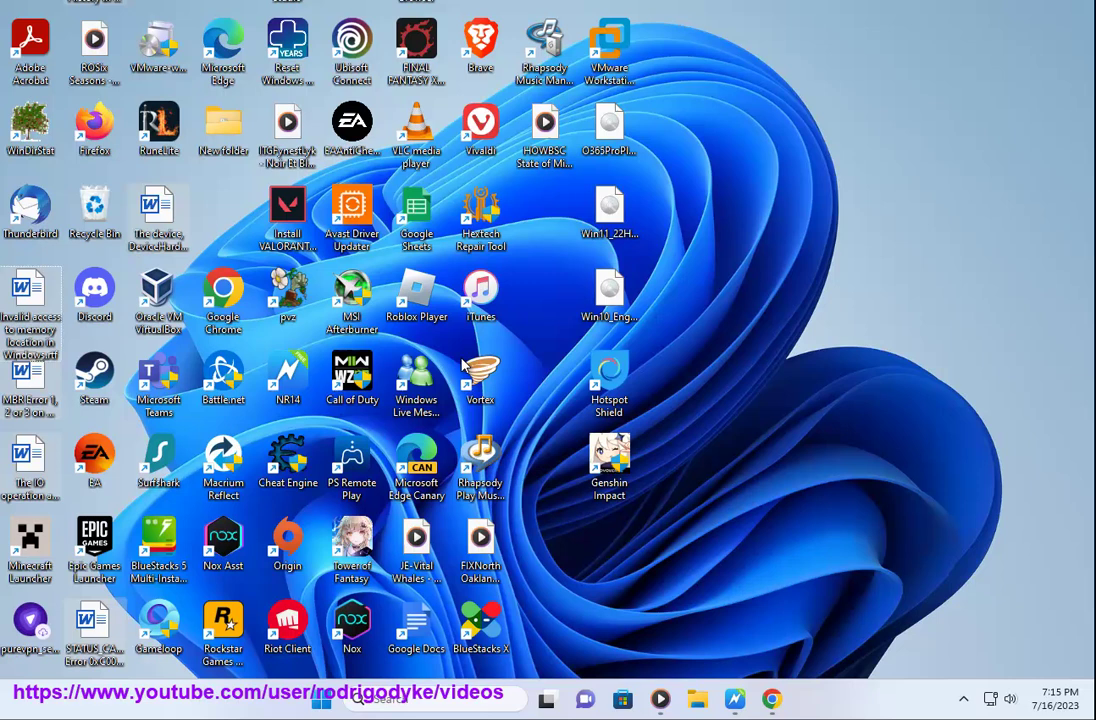
- Bring up the option to run a desktop program as administrator
right_click(603, 205)
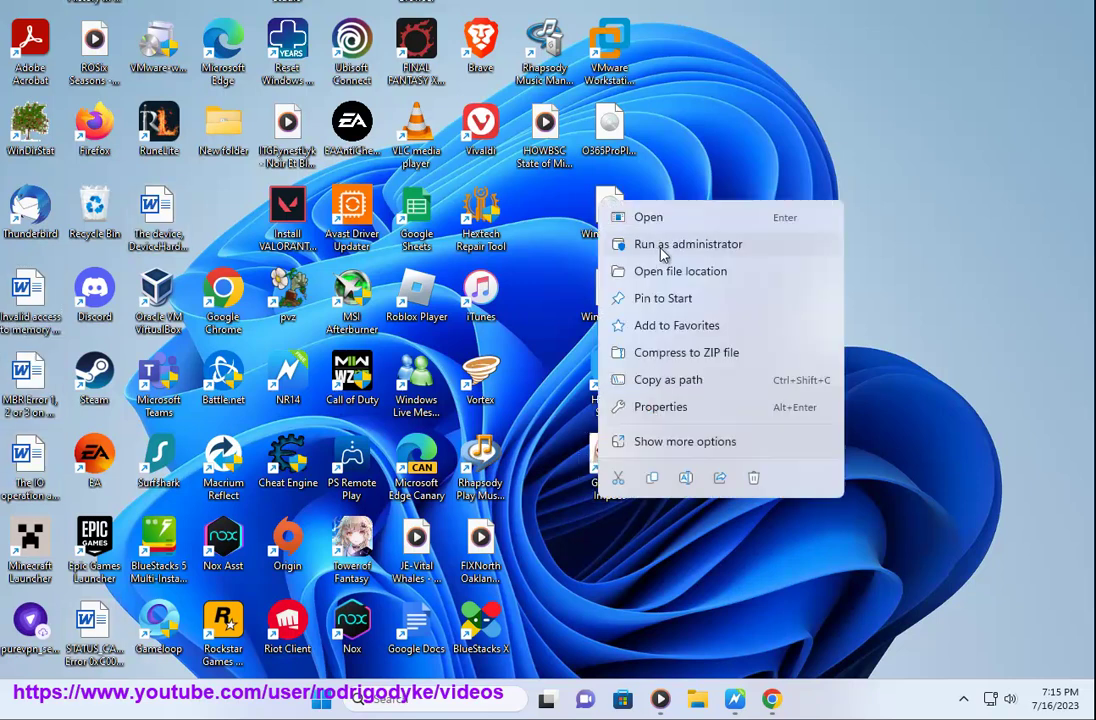
right_click(355, 385)
left_click(441, 170)
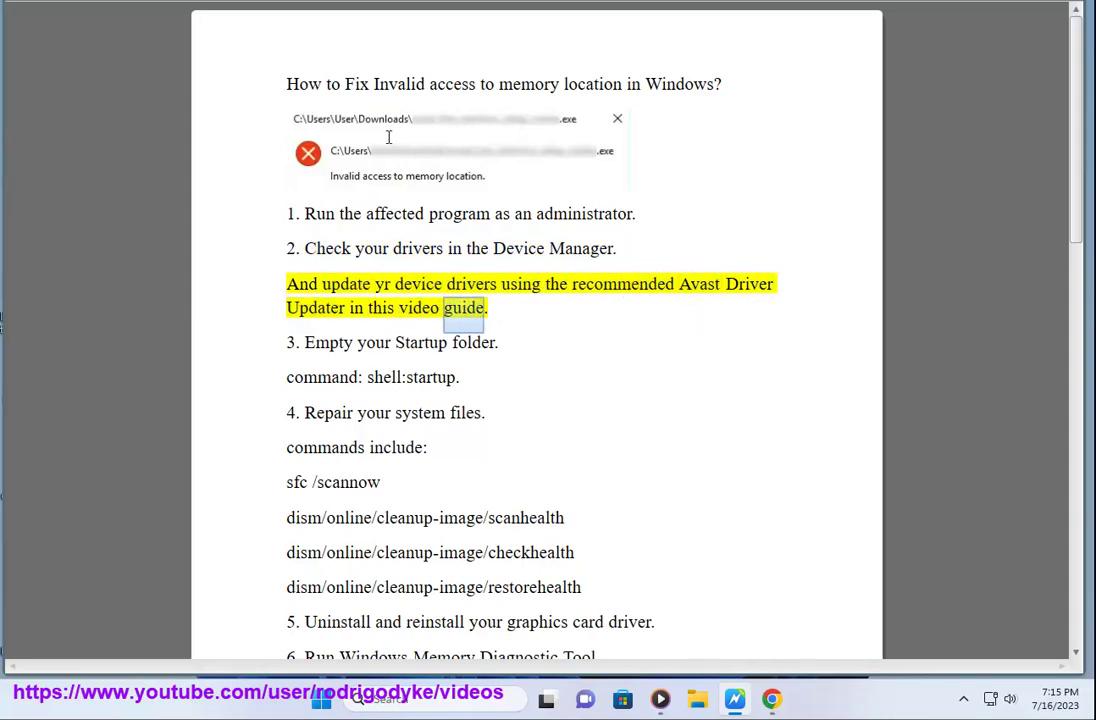
- Find Device Manager through the system search and open it
left_click_drag(619, 266, 518, 263)
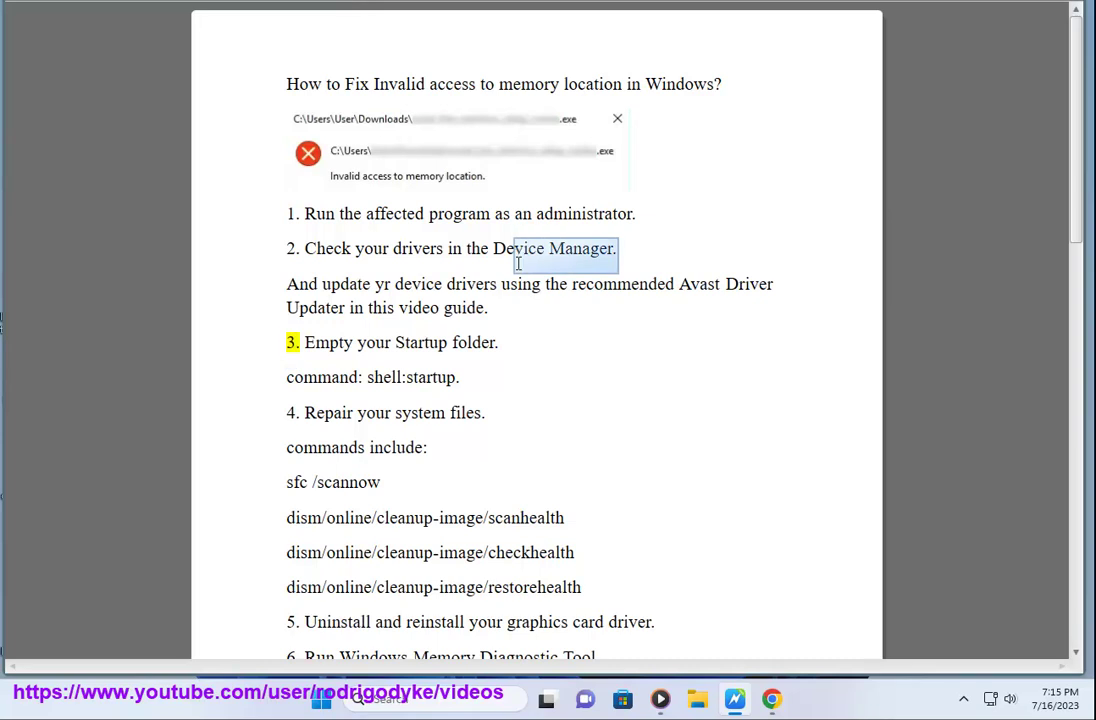
left_click(470, 690)
type("DE")
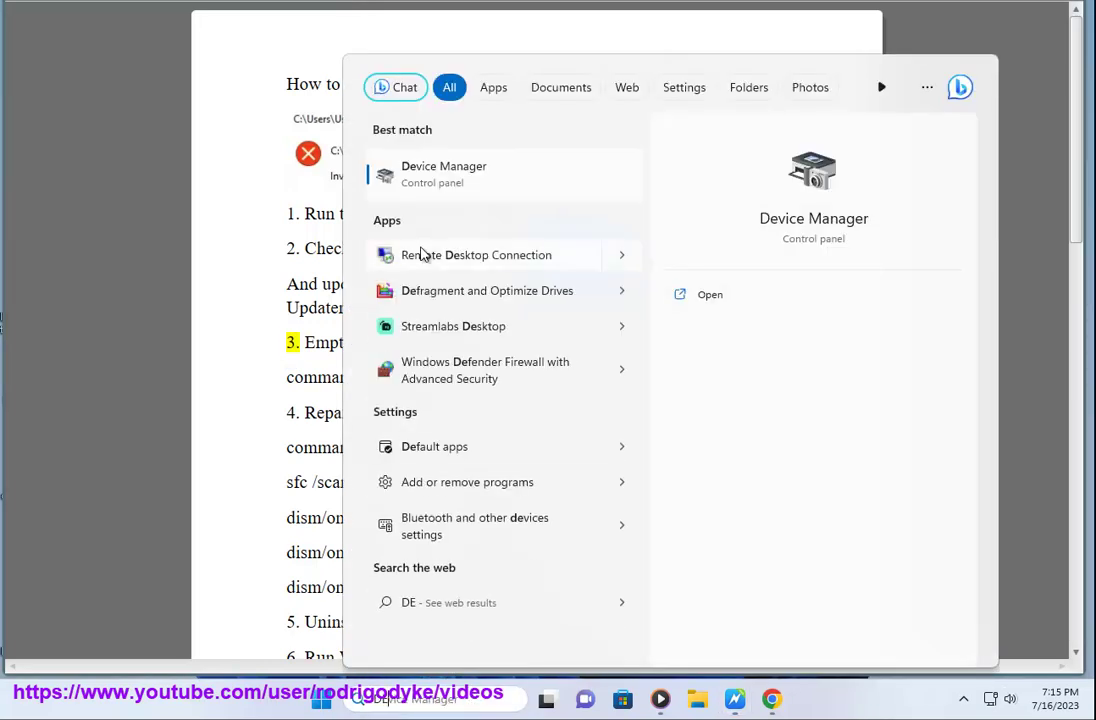
left_click(450, 170)
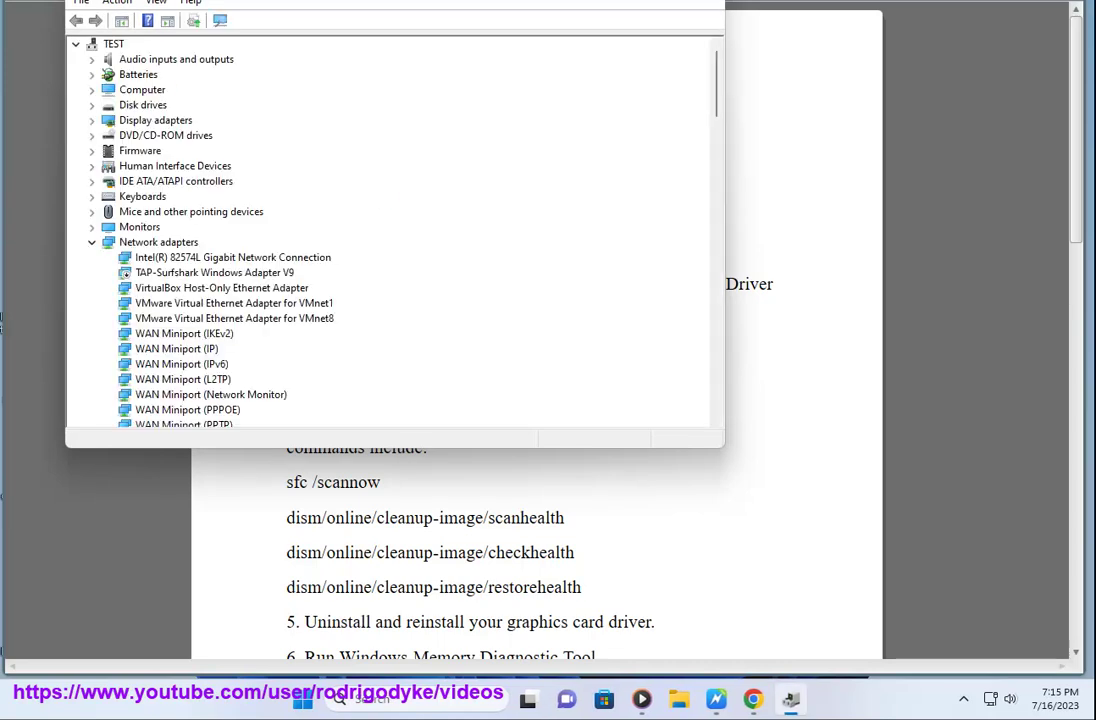
- Review the device categories with Network adapters and System devices collapsed, and close Device Manager
left_click_drag(189, 2, 648, 87)
left_click(552, 345)
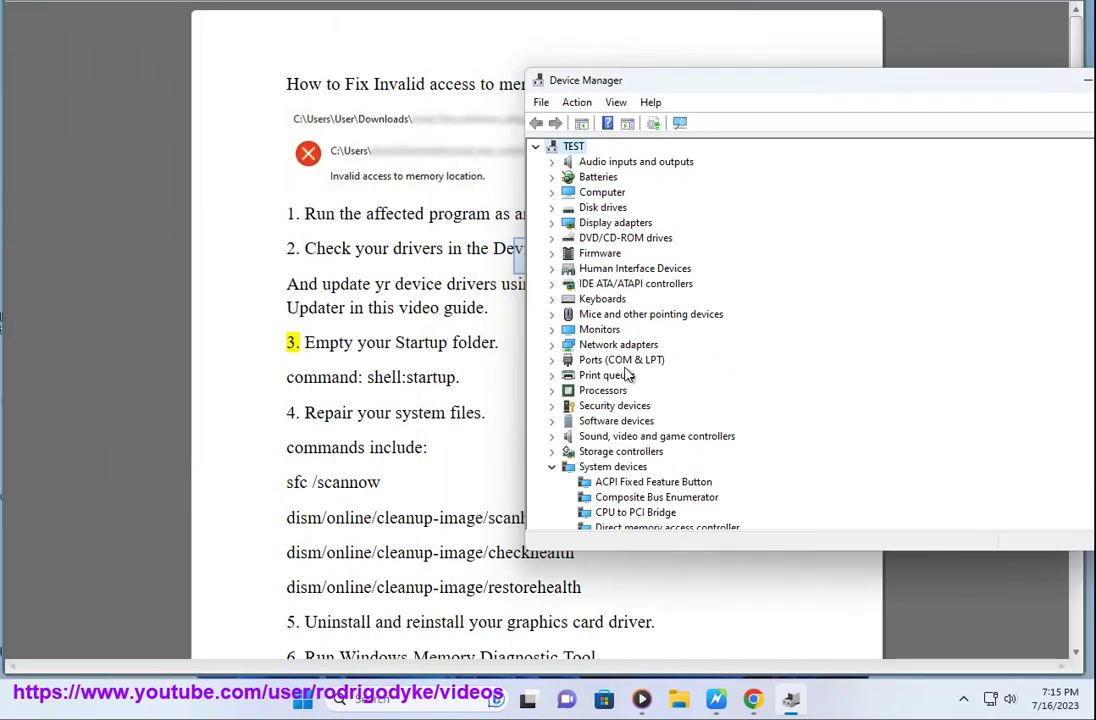
left_click(552, 467)
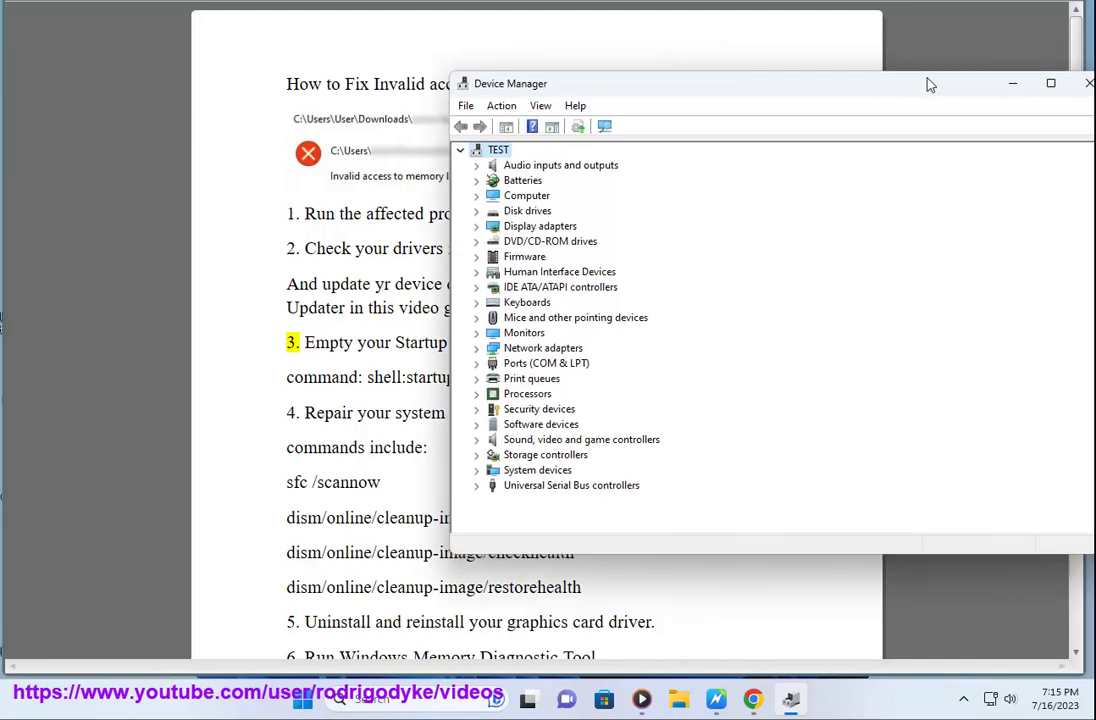
left_click(907, 86)
- Start a driver scan in Avast Driver Updater and return to the guide document
left_click(963, 699)
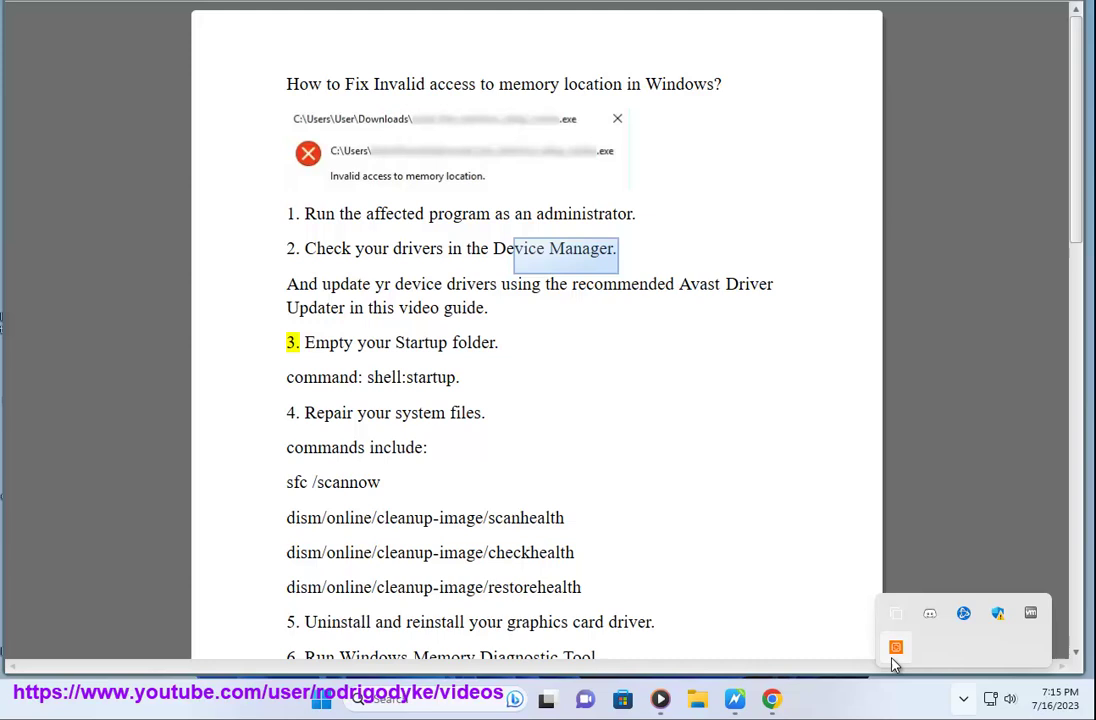
left_click(896, 650)
left_click(443, 390)
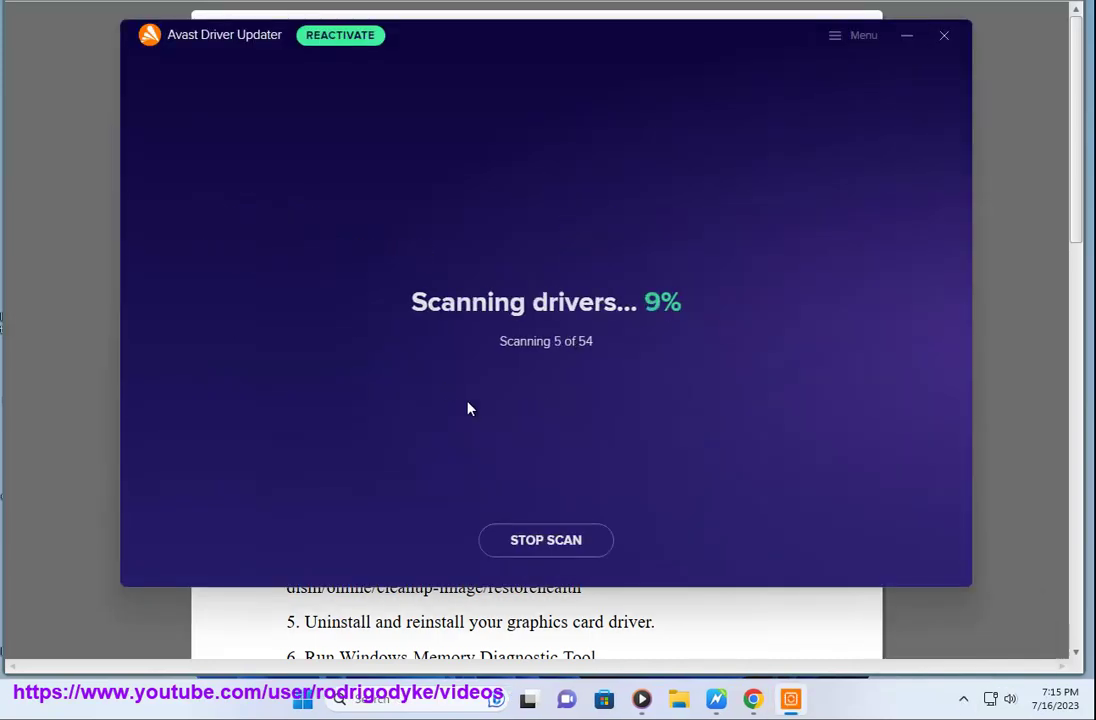
left_click(97, 296)
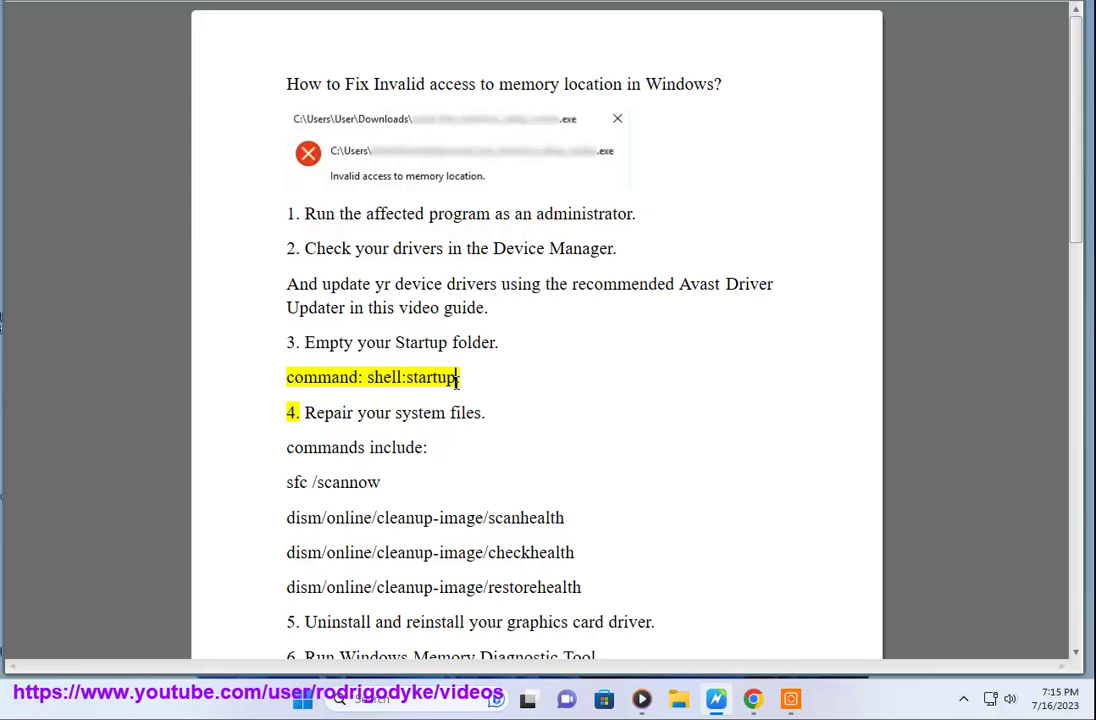
- Open the Startup folder by running the shell:startup command
left_click_drag(457, 378, 371, 380)
key("super+r")
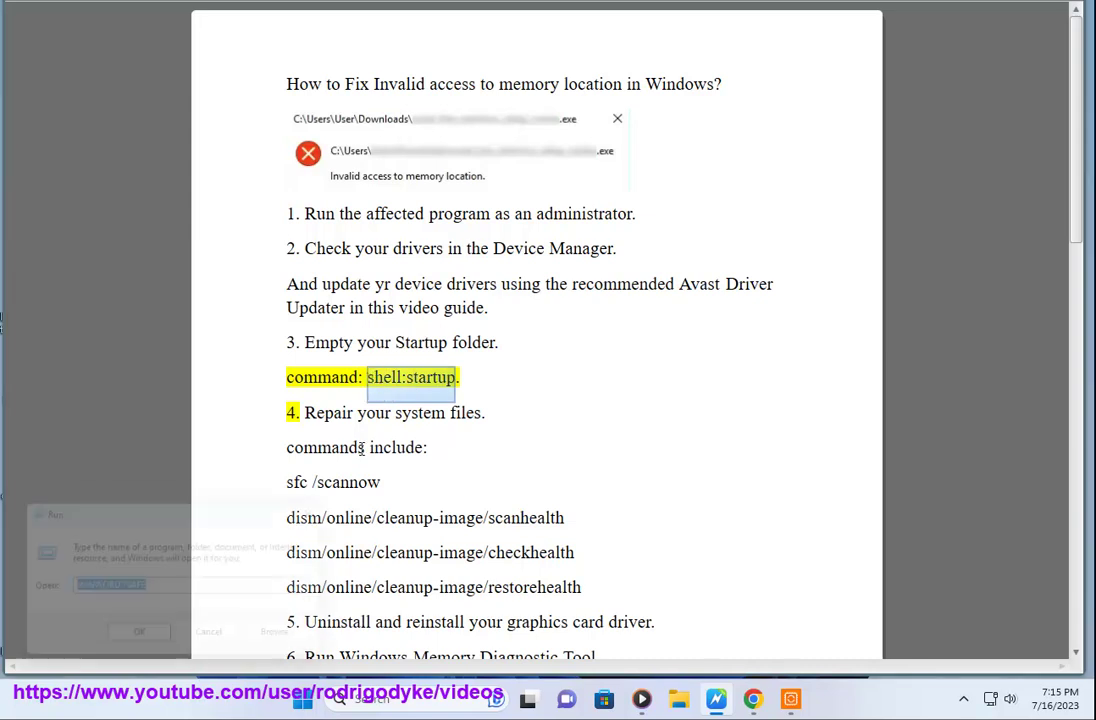
type("shell:startup")
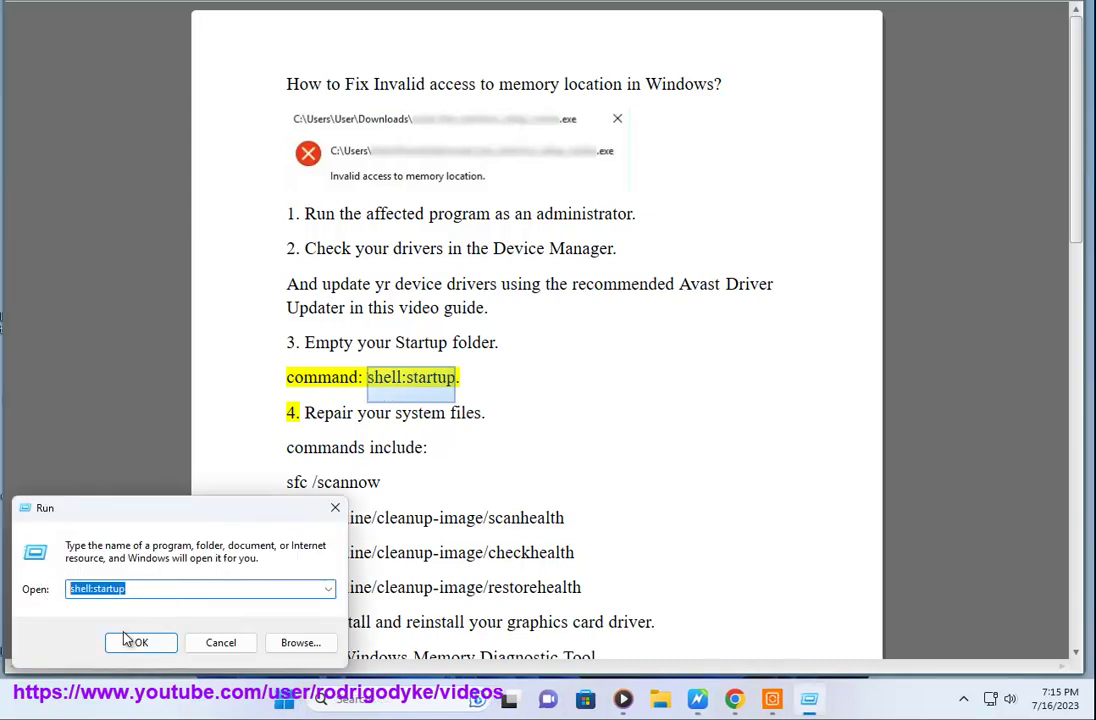
left_click(135, 641)
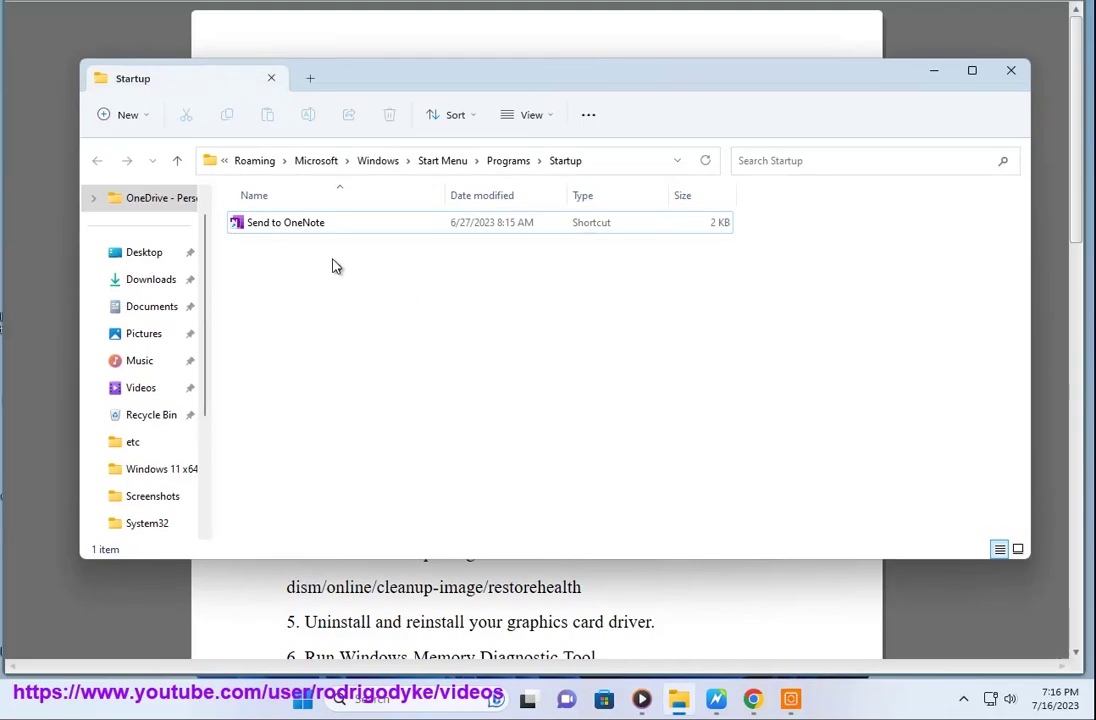
- Delete the Send to OneNote shortcut from the Startup folder and close the folder window
left_click_drag(335, 266, 289, 220)
left_click(390, 116)
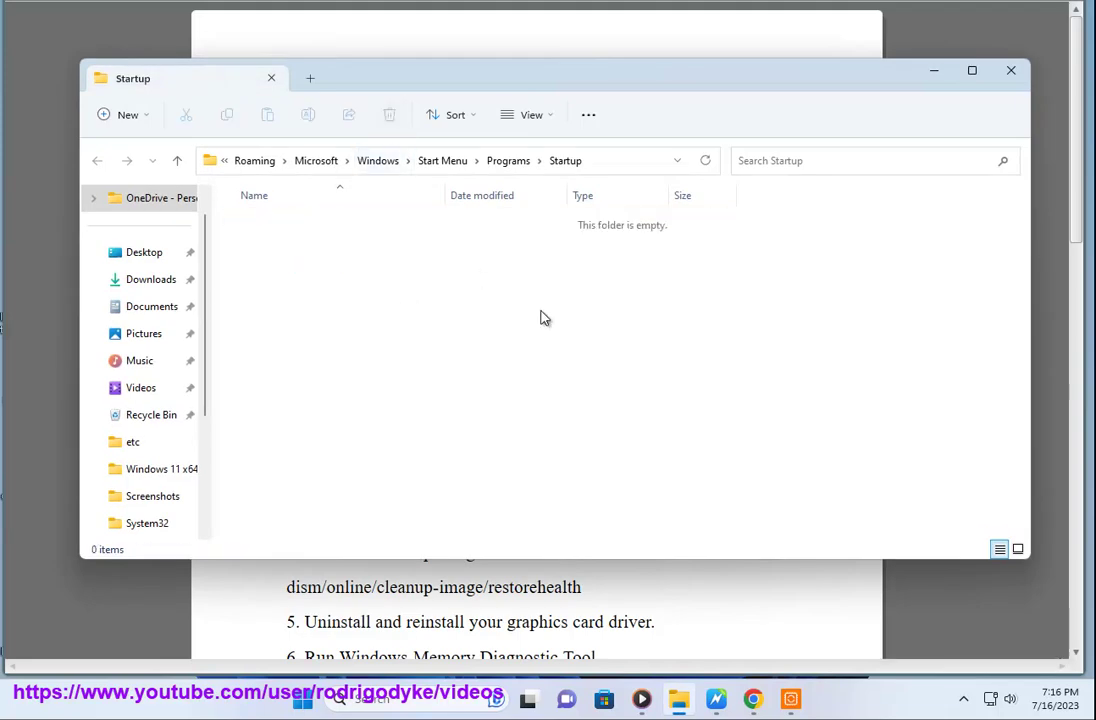
left_click_drag(709, 263, 582, 253)
left_click(1010, 70)
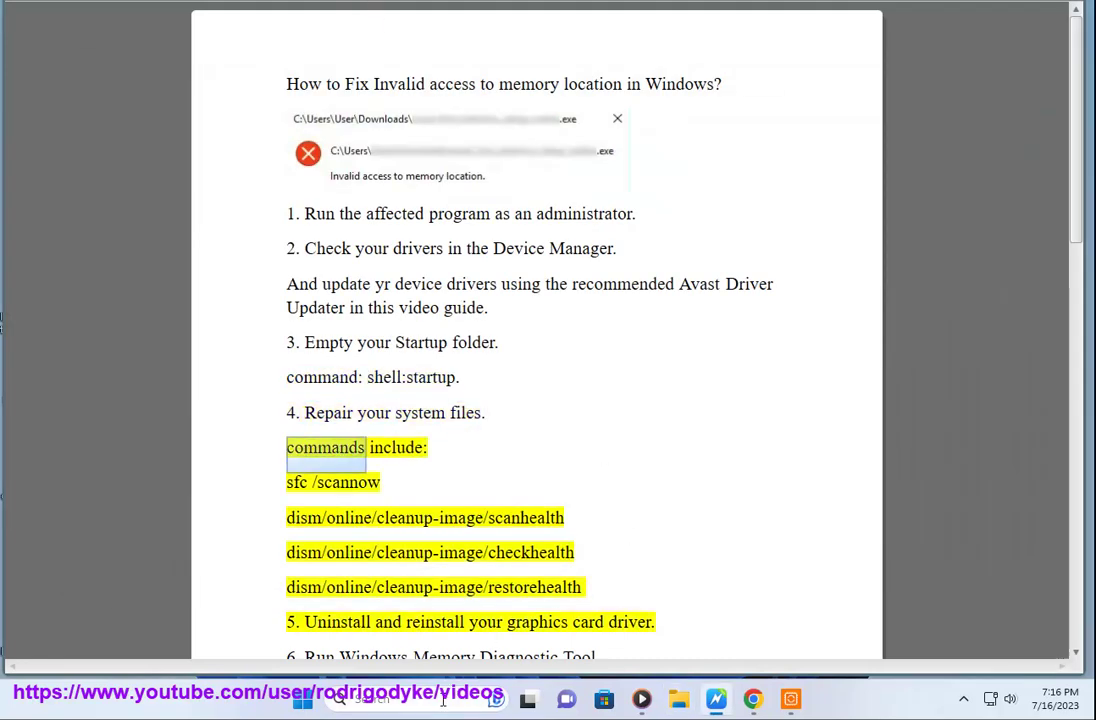
- Open Command Prompt as administrator and enter the command SFC /SCANNOW
left_click(372, 699)
right_click(436, 178)
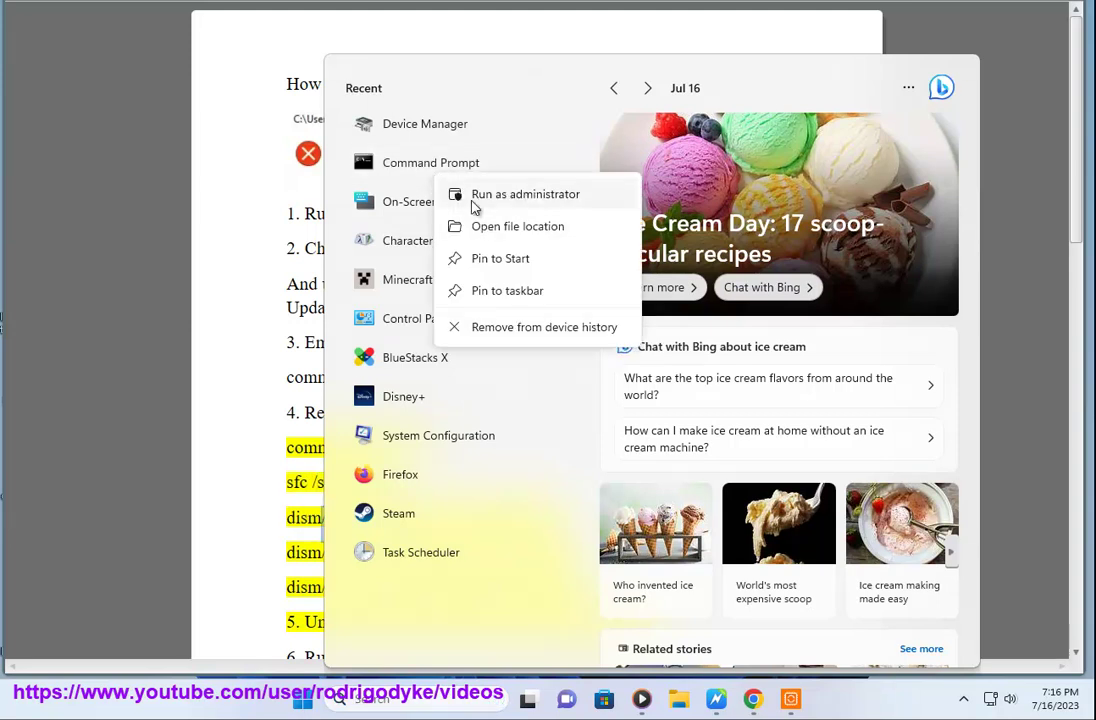
left_click(472, 195)
left_click(479, 453)
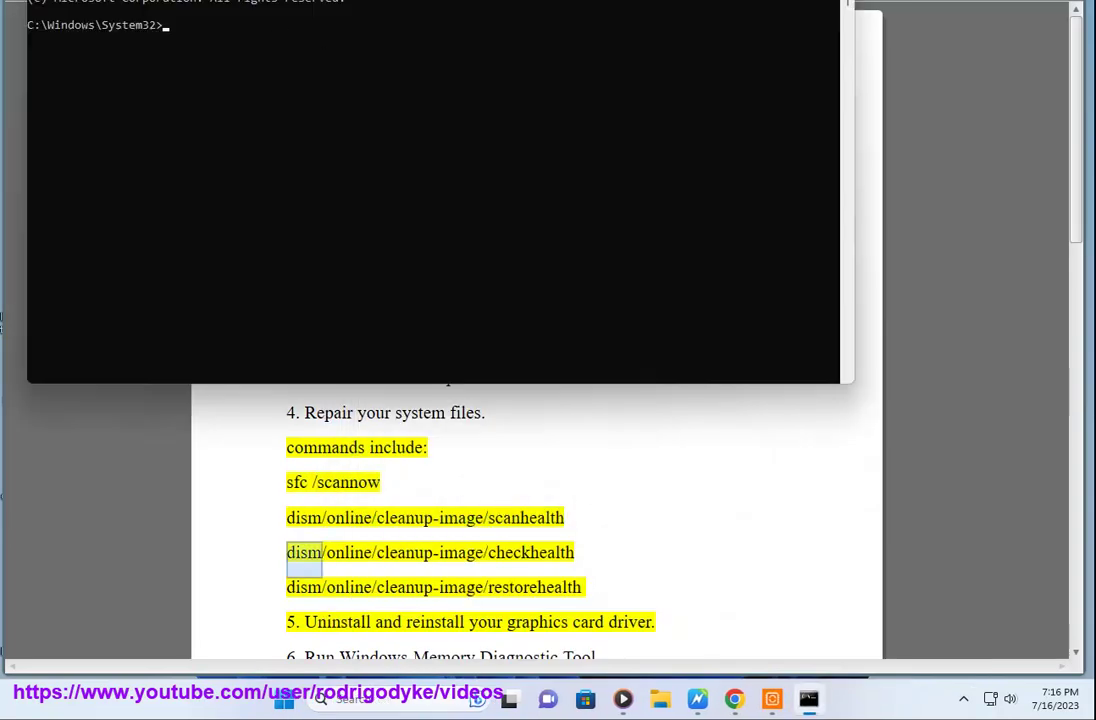
left_click_drag(226, 0, 807, 160)
type("SFC /SCANNOW")
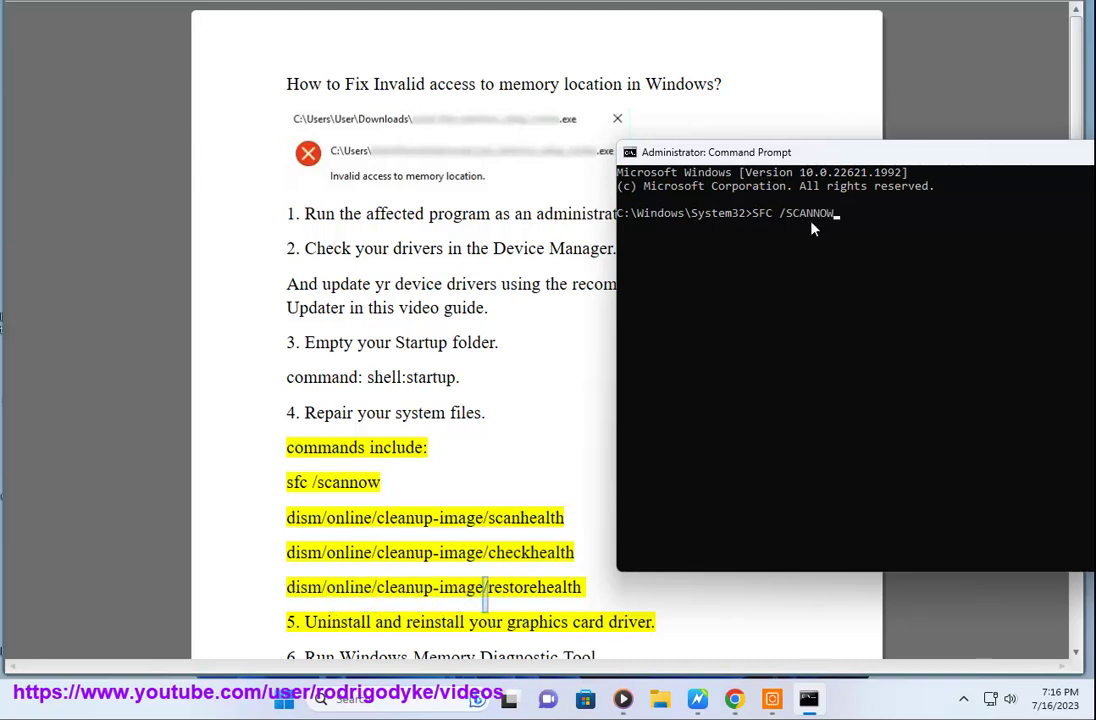
left_click(548, 350)
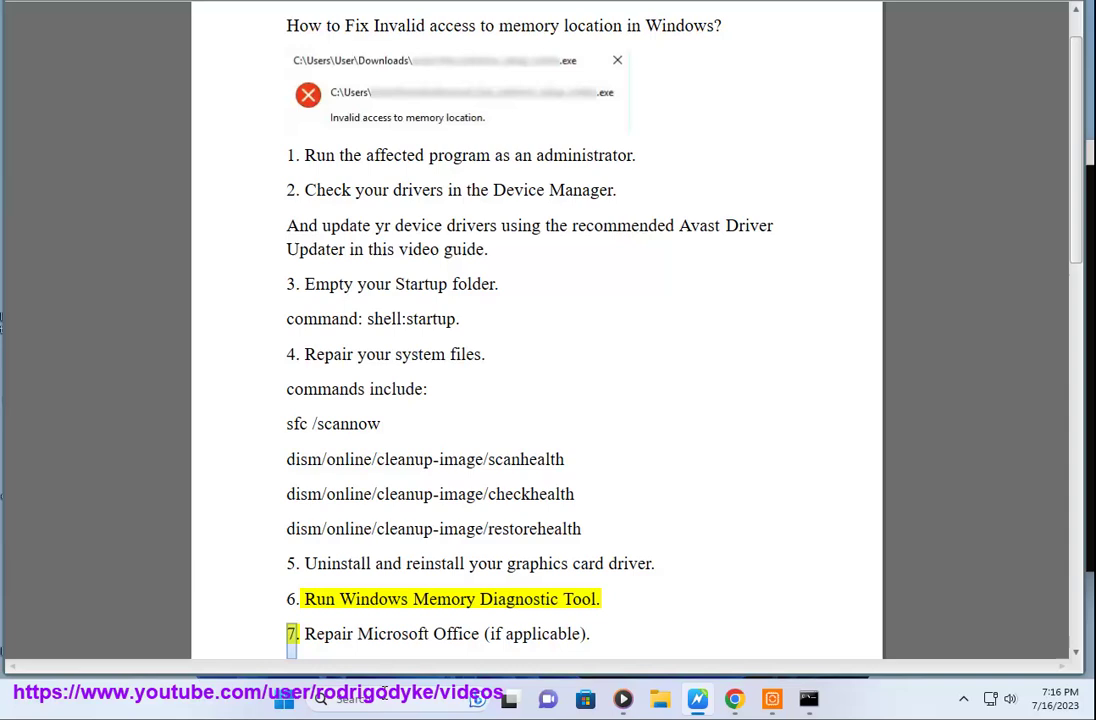
- Open Windows Memory Diagnostic to view its check options, and cancel it
left_click(408, 683)
type("dIA")
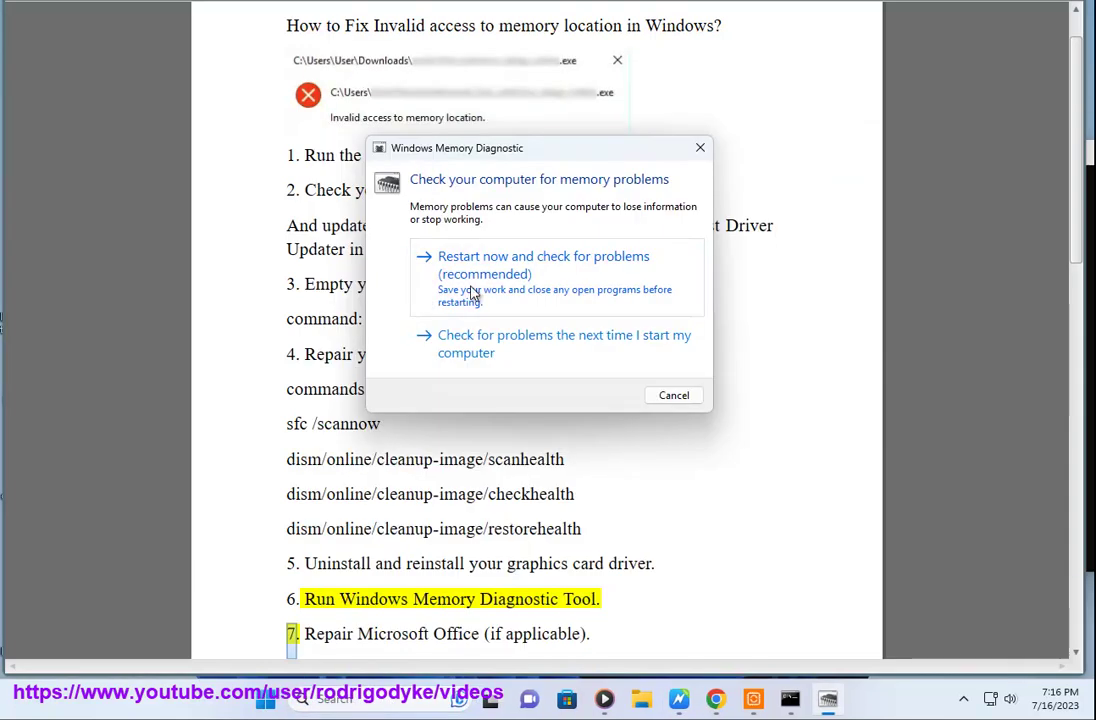
left_click(670, 396)
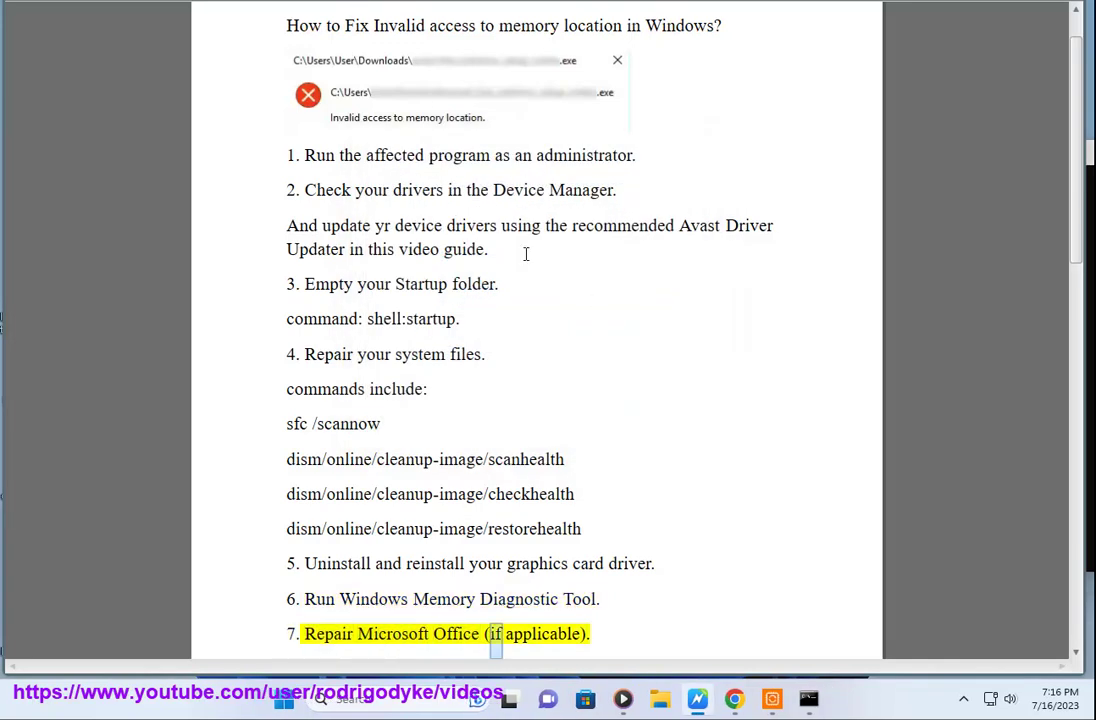
- Open the installed apps list in Settings and search it for 365
left_click(285, 701)
left_click(605, 280)
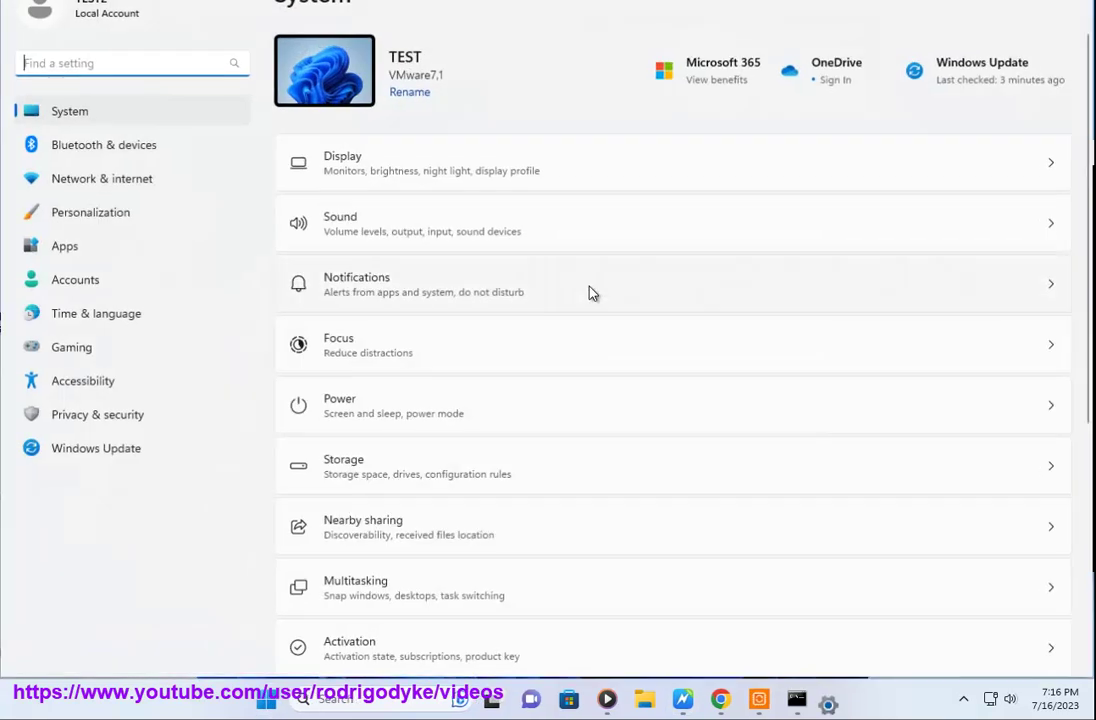
left_click(60, 256)
left_click(574, 85)
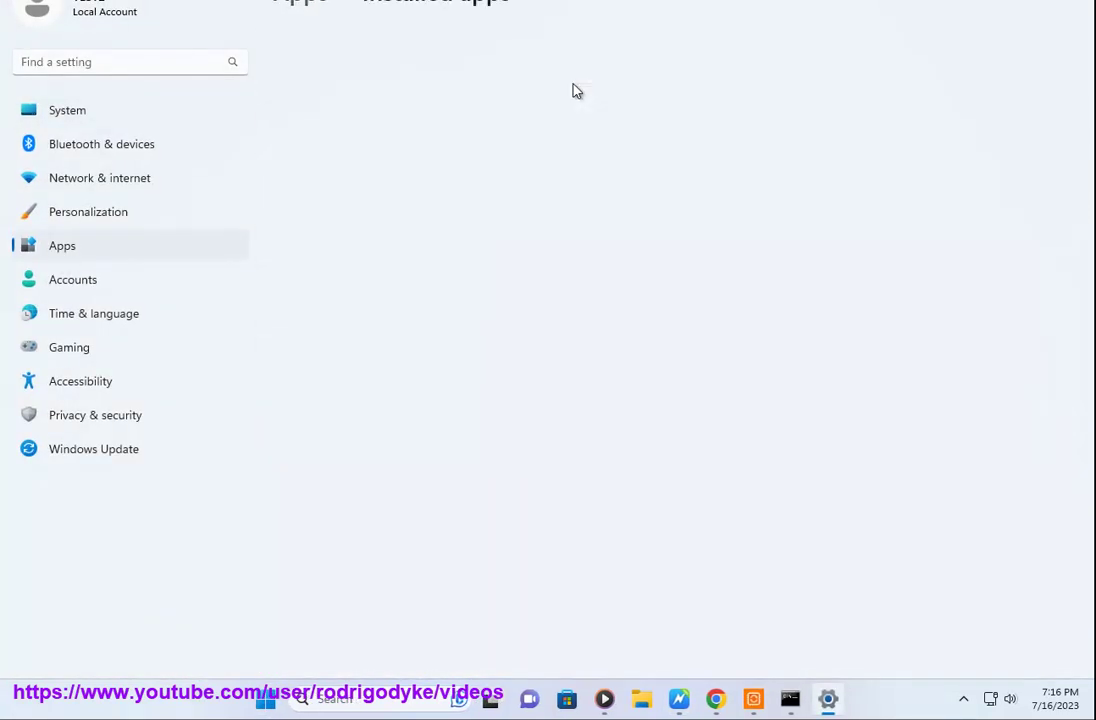
left_click(340, 37)
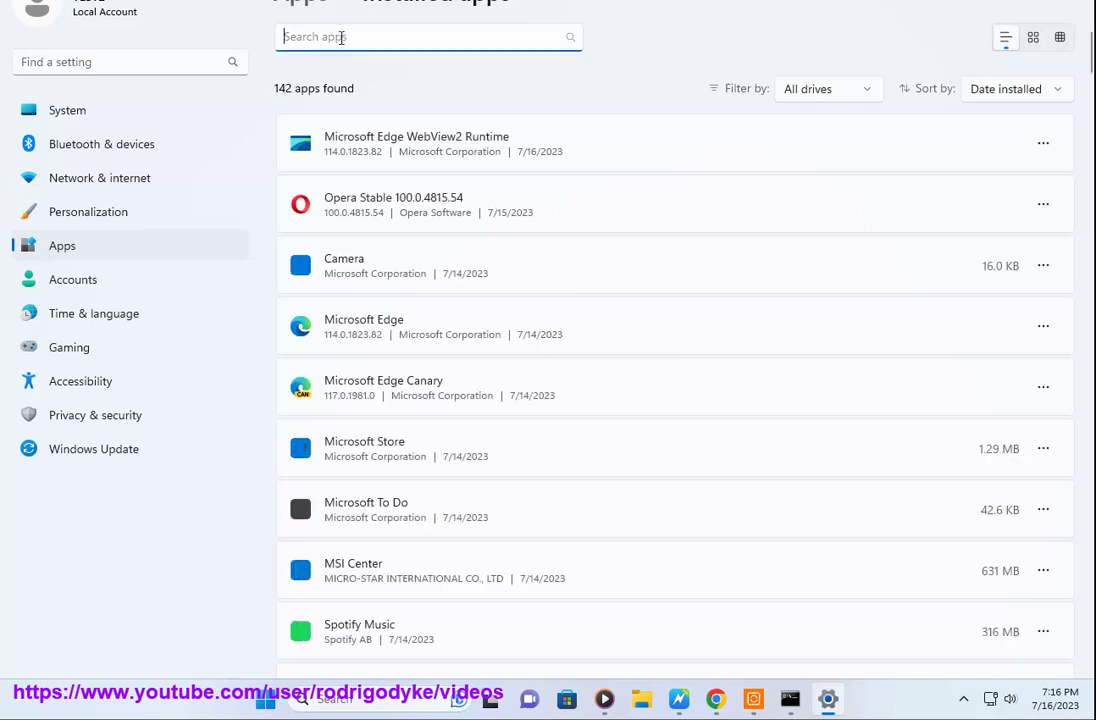
type("365")
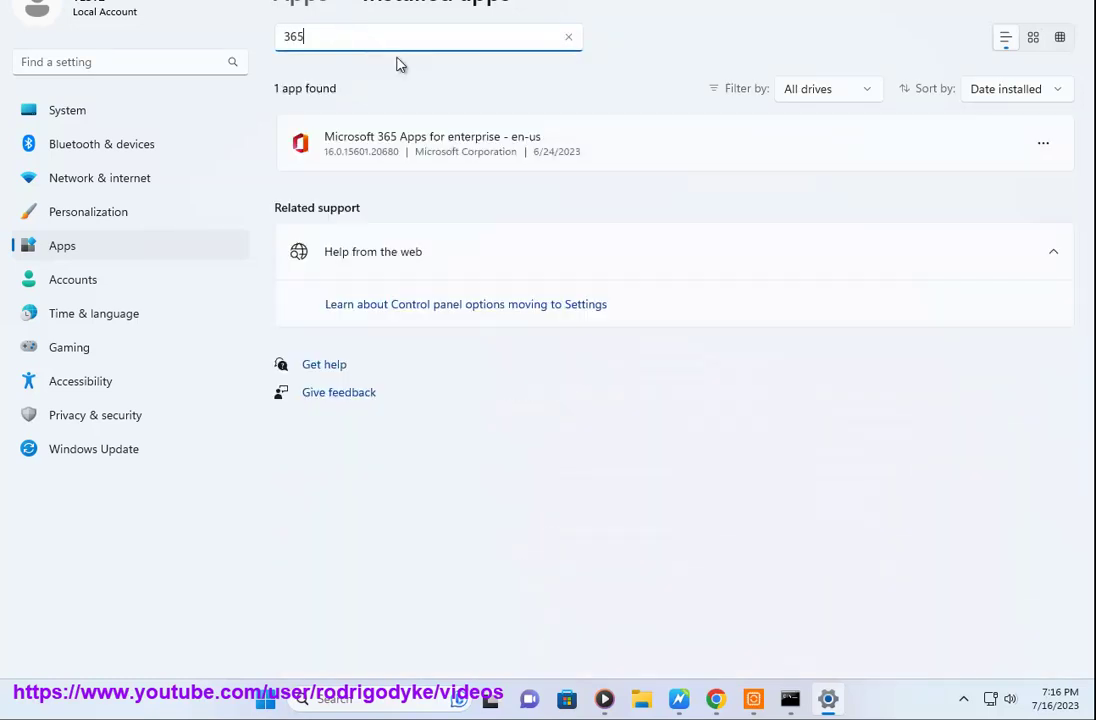
- View the Office repair options for Microsoft 365 Apps for enterprise - en-us from the installed apps list, and cancel the repair
left_click(1043, 144)
left_click(918, 183)
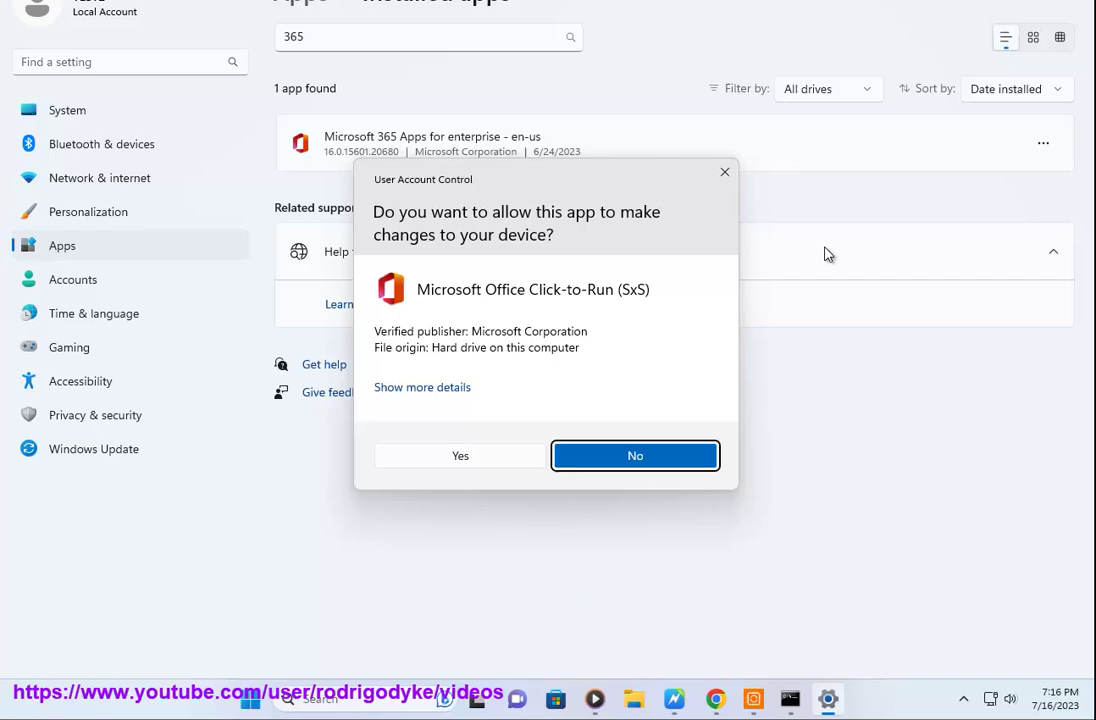
left_click(452, 456)
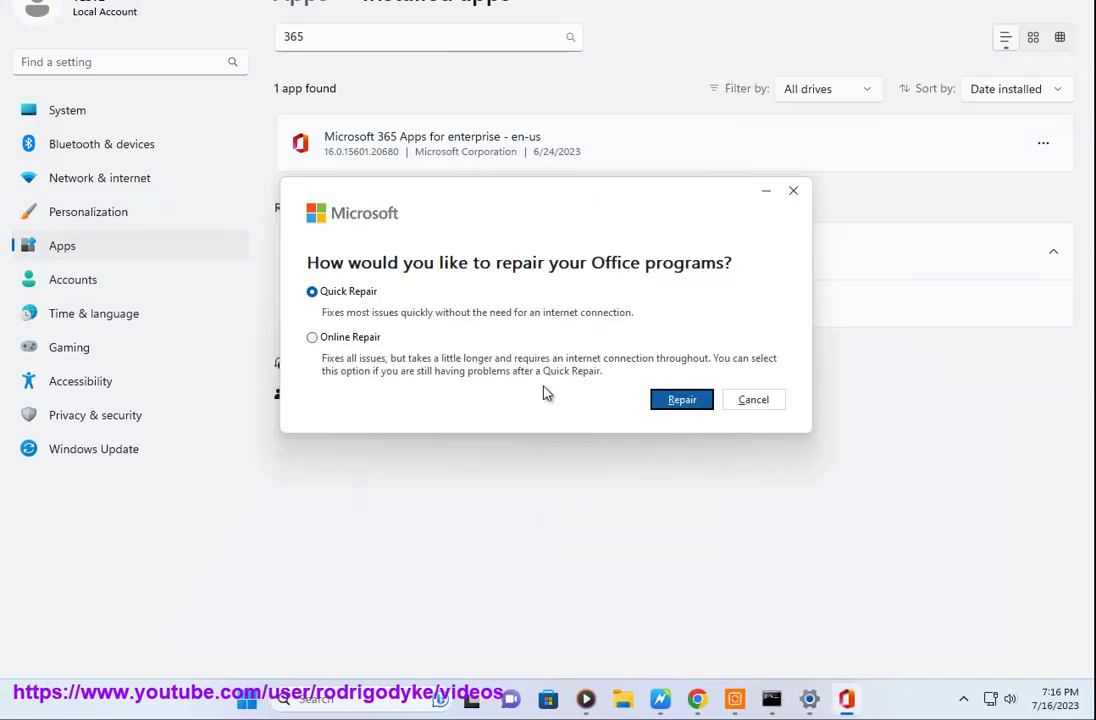
left_click(767, 401)
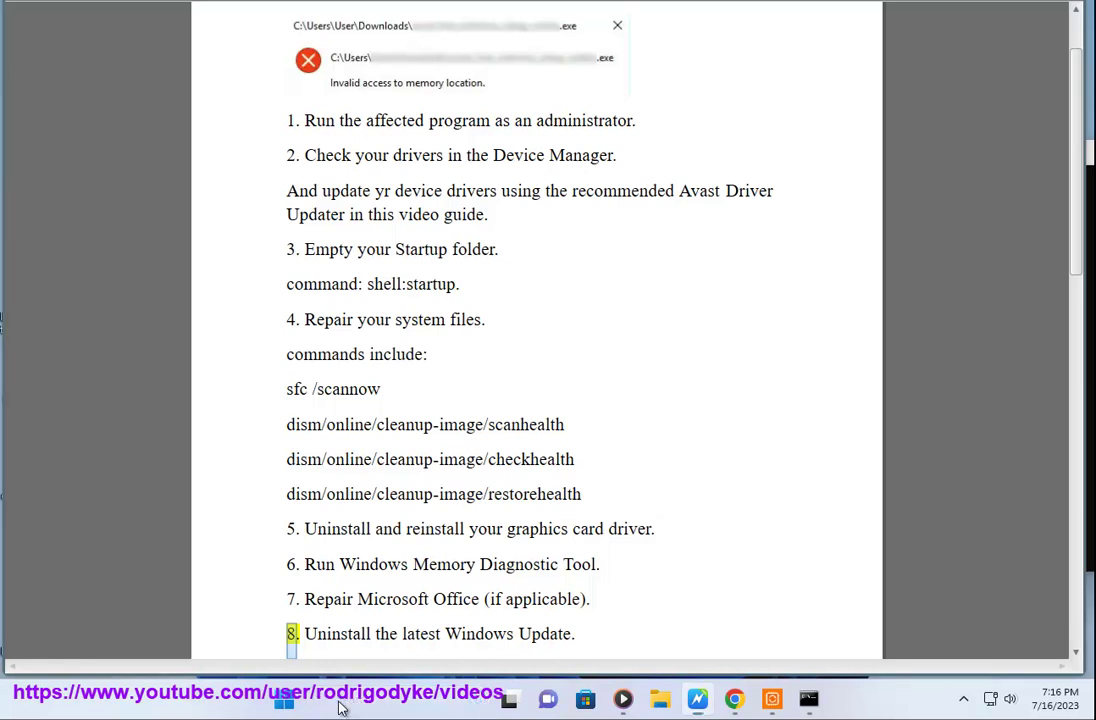
left_click(342, 705)
type("c")
left_click(410, 289)
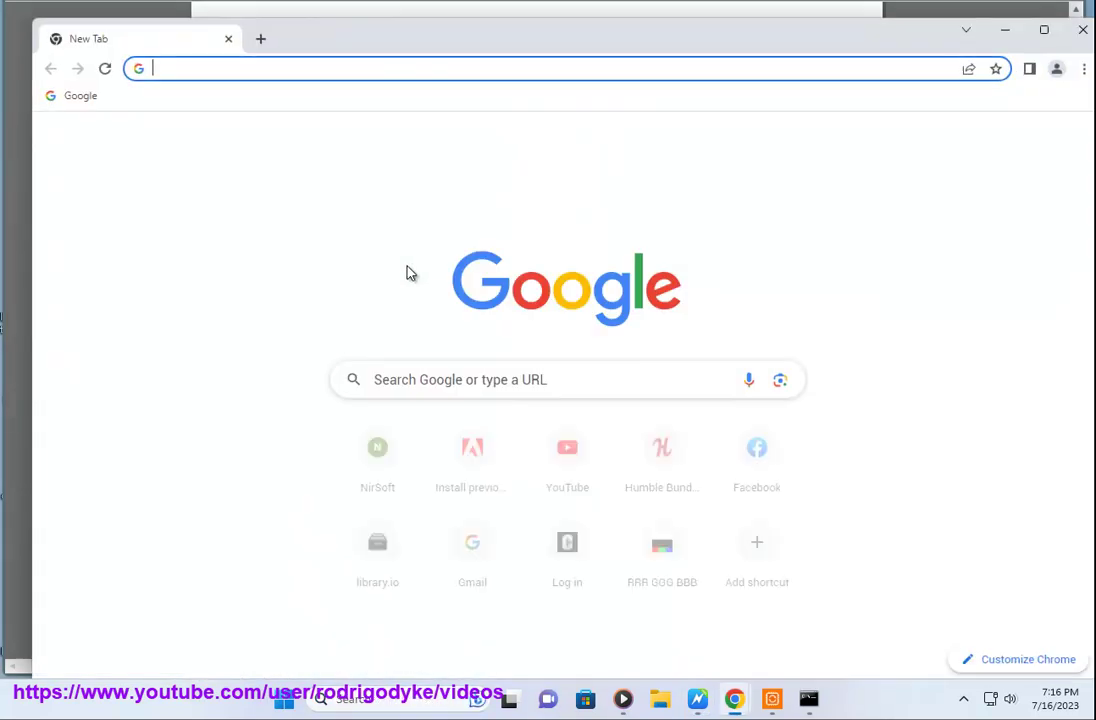
left_click(1070, 24)
- Open Programs and Features in Control Panel
left_click(342, 699)
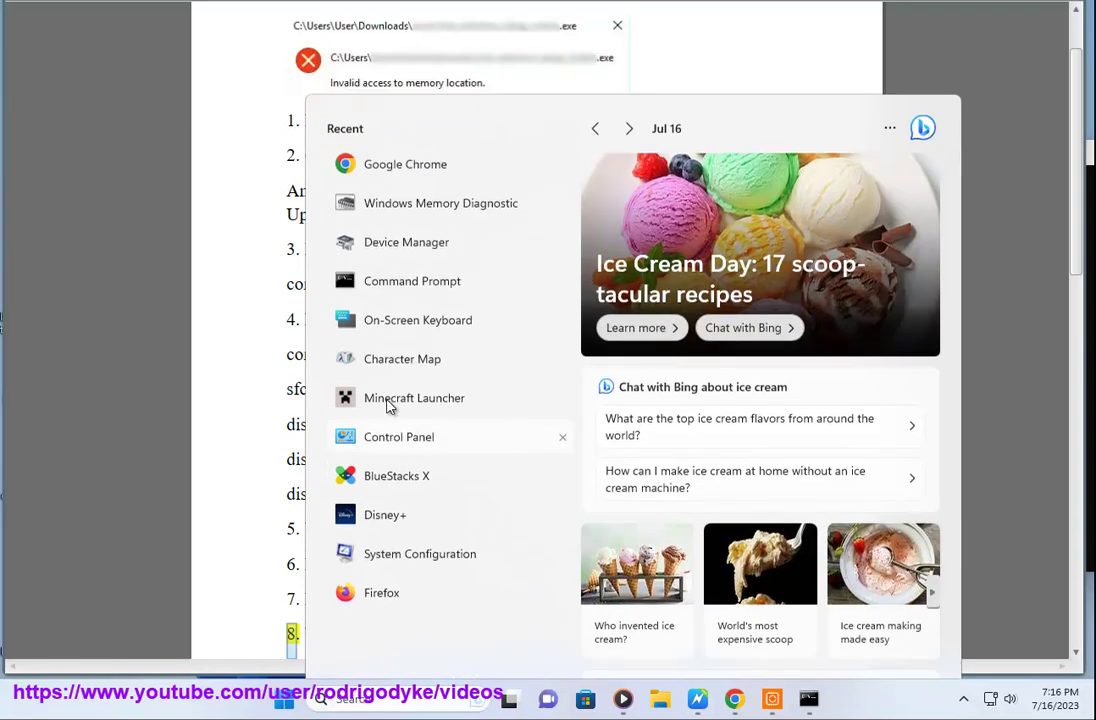
left_click(399, 396)
left_click(388, 392)
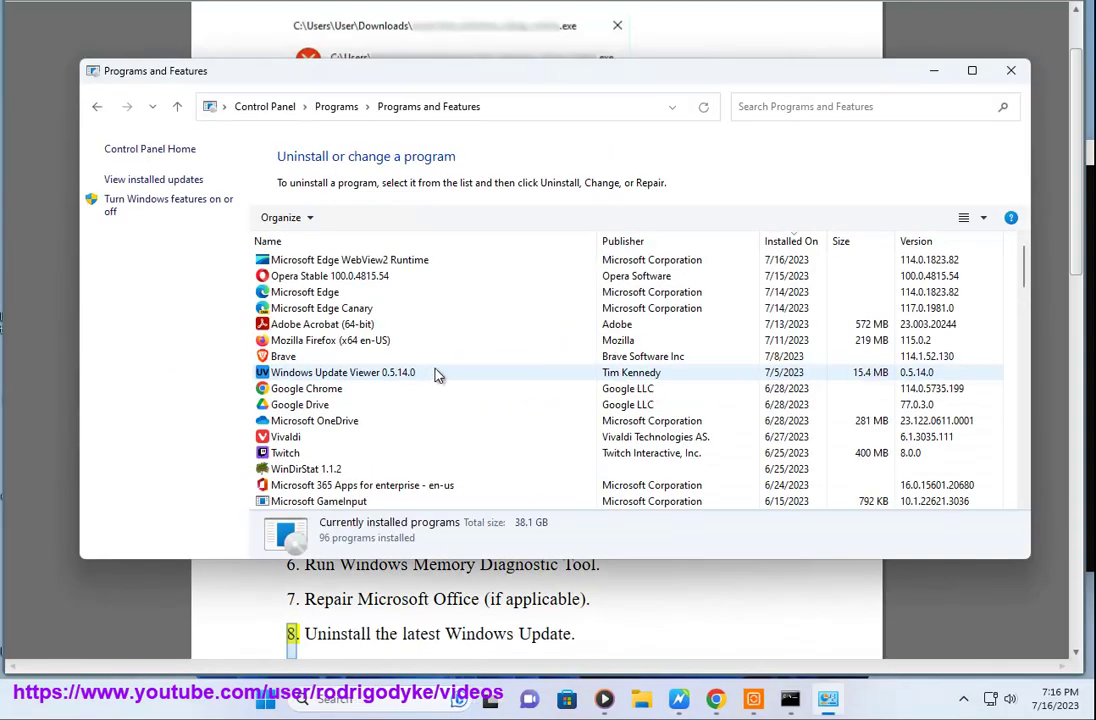
- View the repair options for Microsoft 365 Apps for enterprise in Programs and Features, cancel the repair and close the window
left_click(372, 372)
left_click(388, 490)
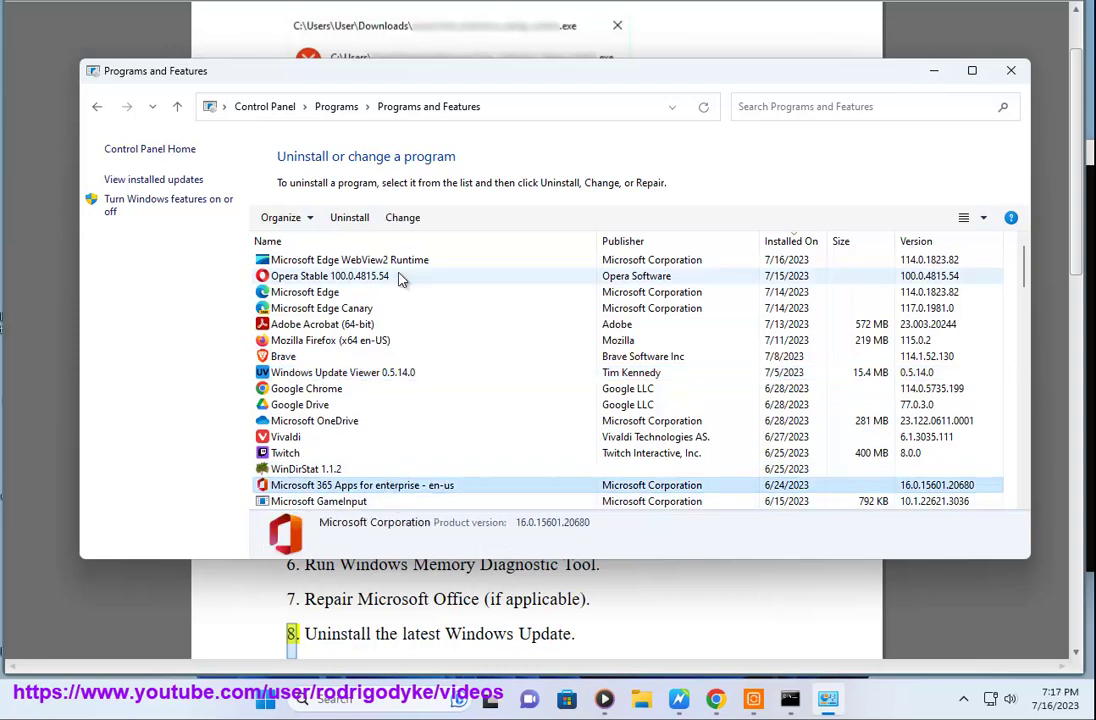
left_click(408, 217)
left_click(466, 467)
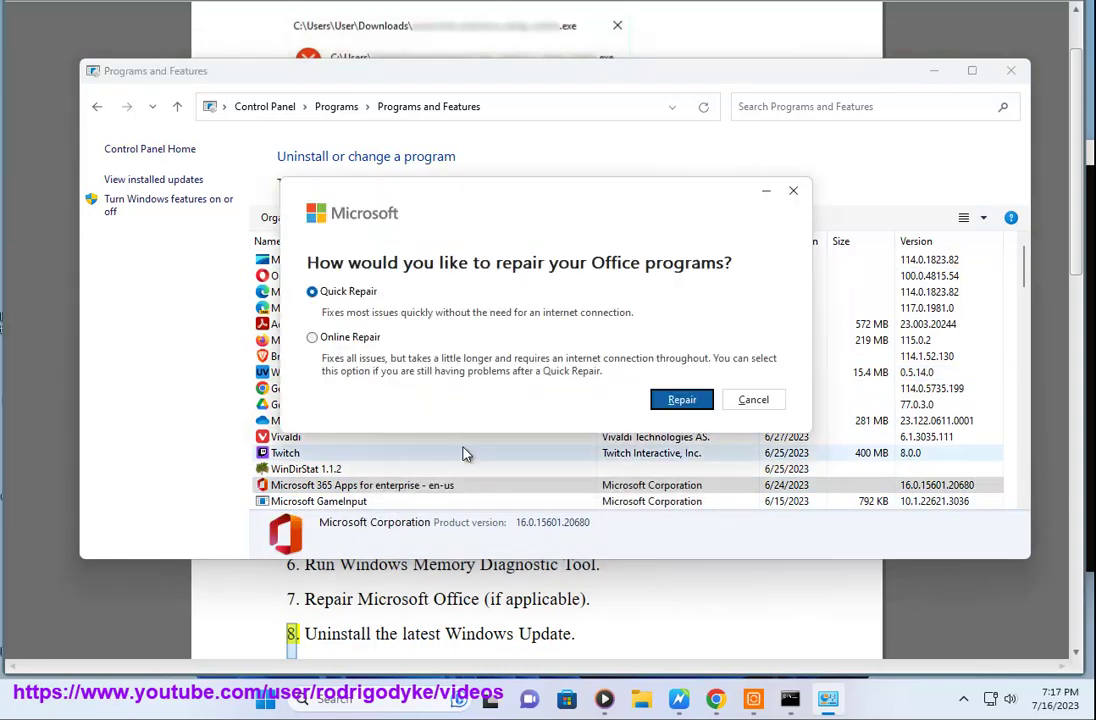
left_click(753, 399)
left_click(1011, 70)
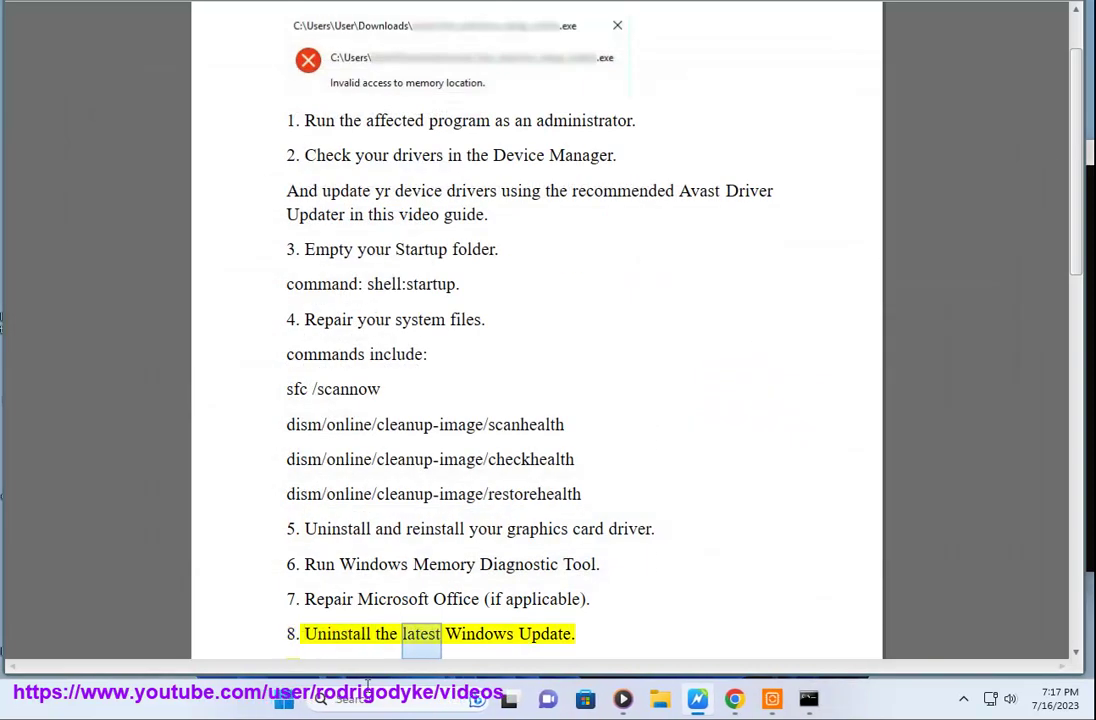
- From the Windows Update history in Settings, view the uninstall confirmation for update KB5028851 and dismiss it without uninstalling
left_click(284, 699)
left_click(597, 274)
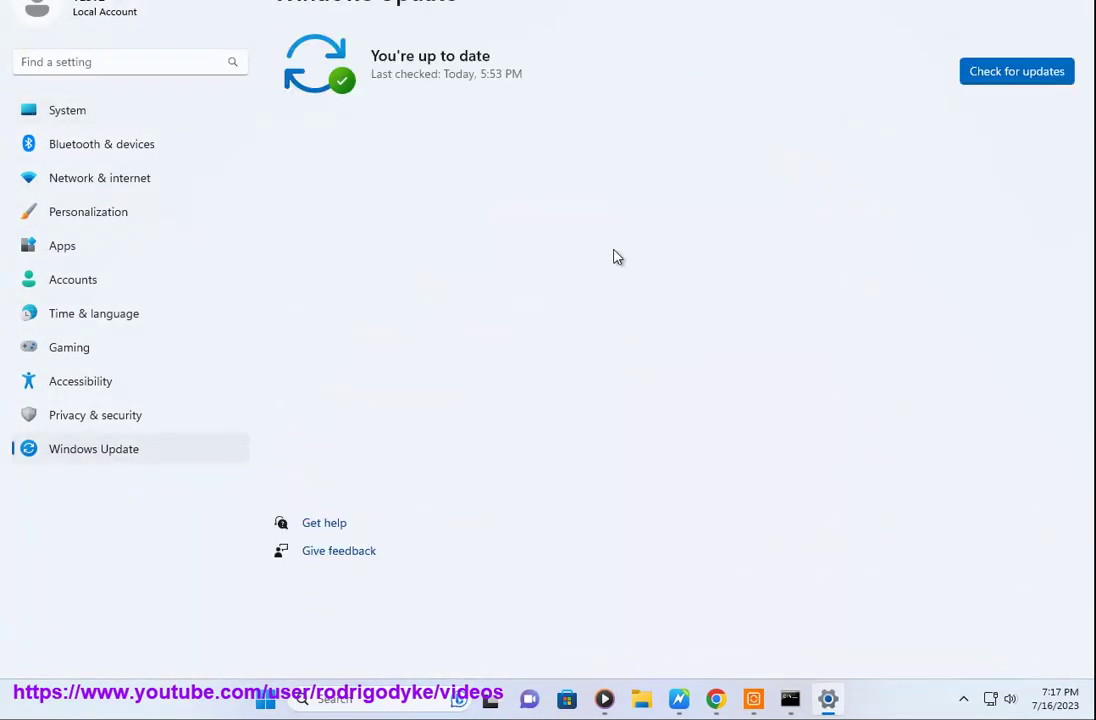
left_click(484, 302)
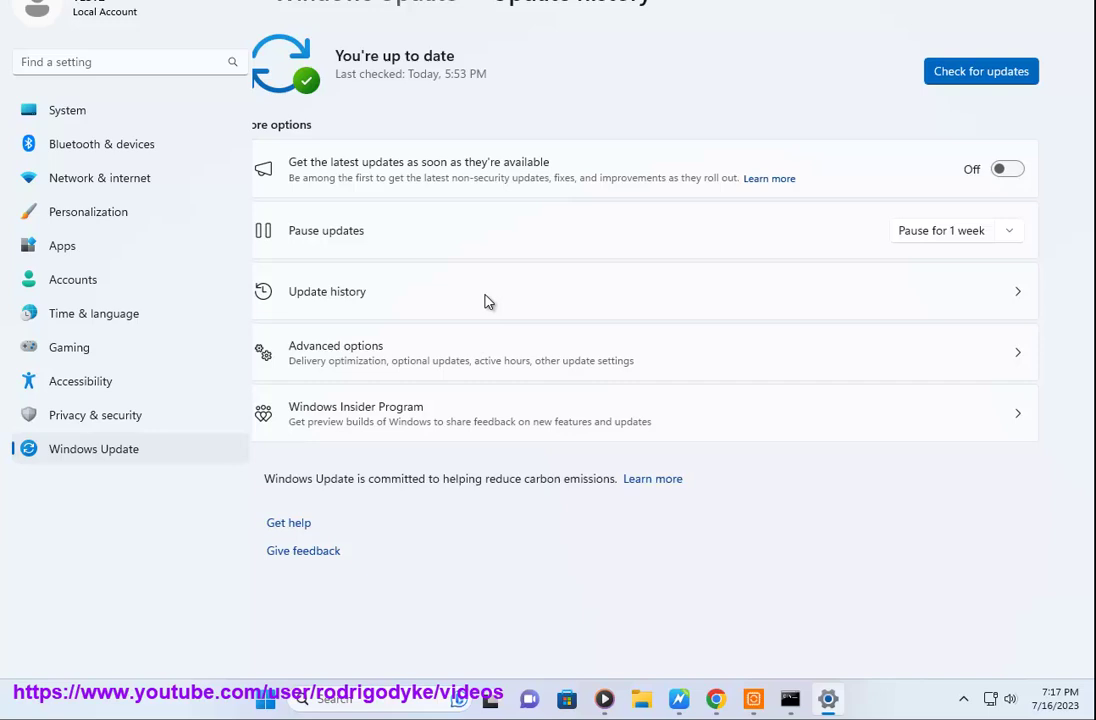
scroll(600, 555, "down", 10)
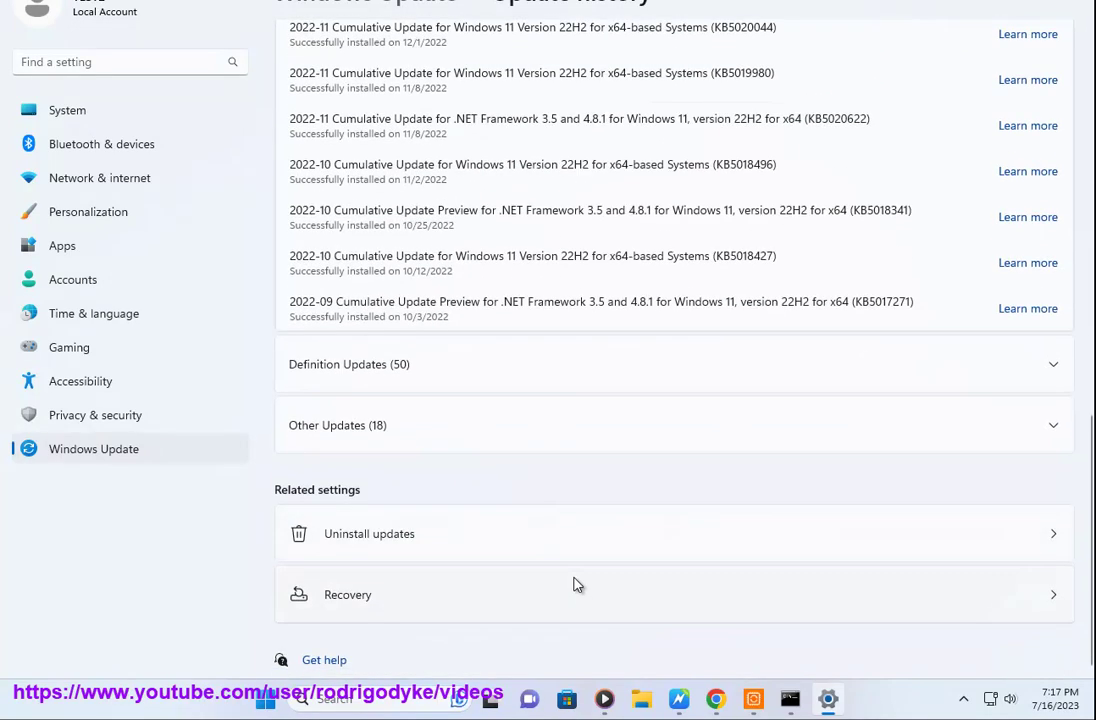
left_click(902, 526)
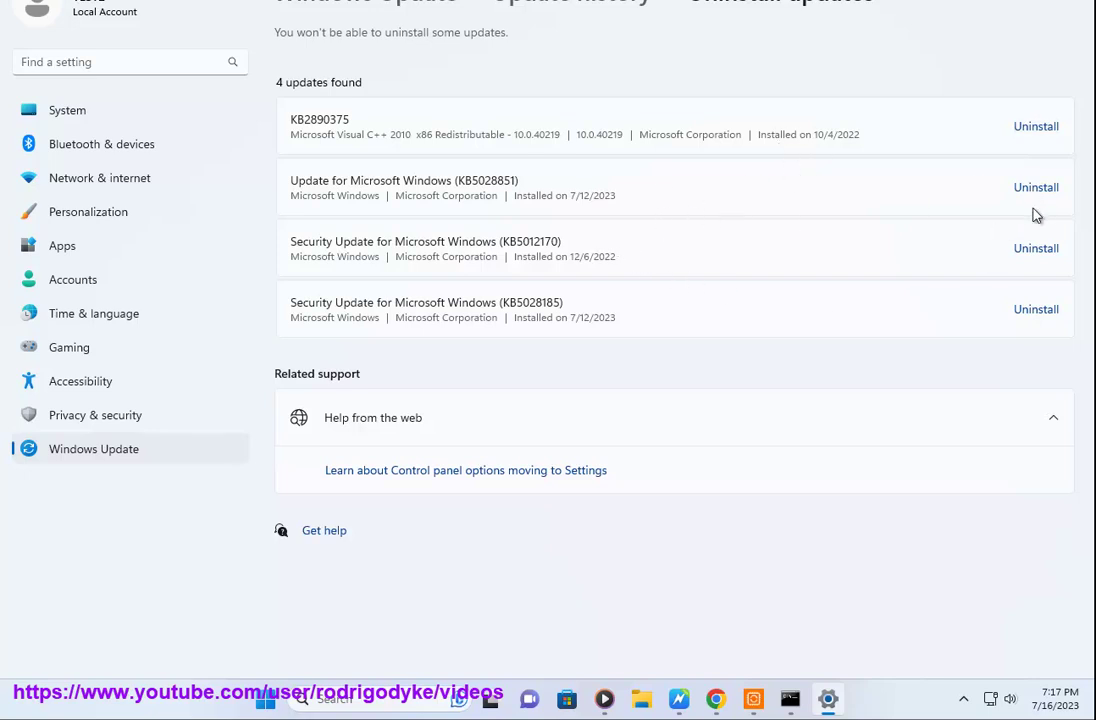
left_click(1005, 200)
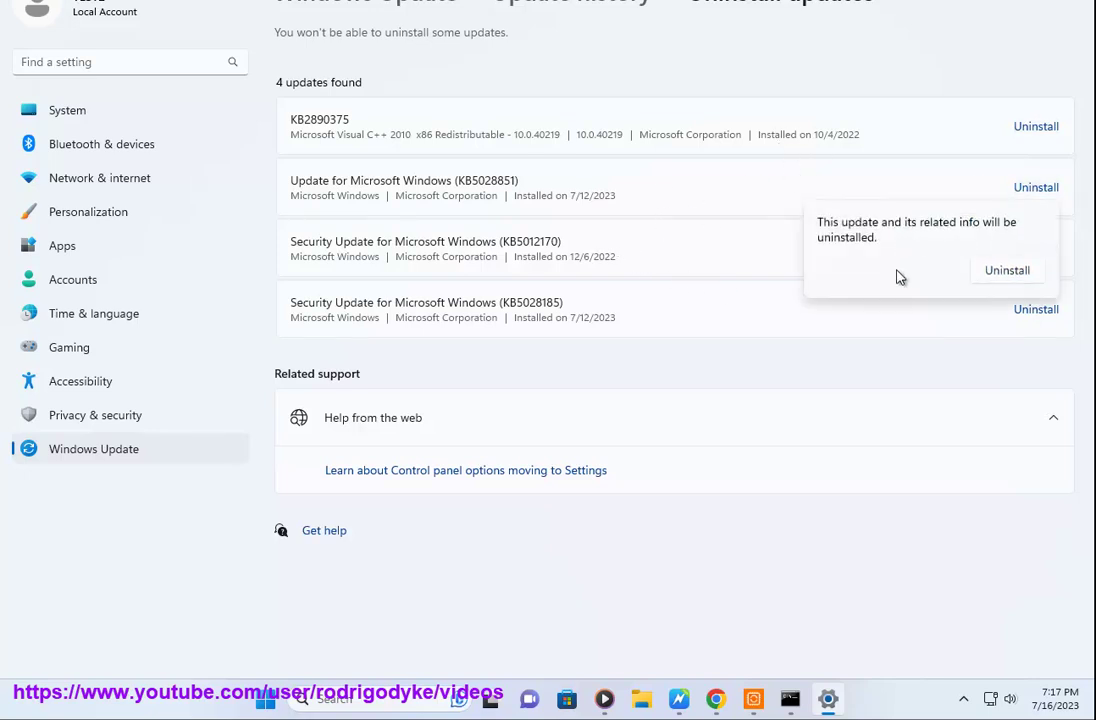
left_click(895, 383)
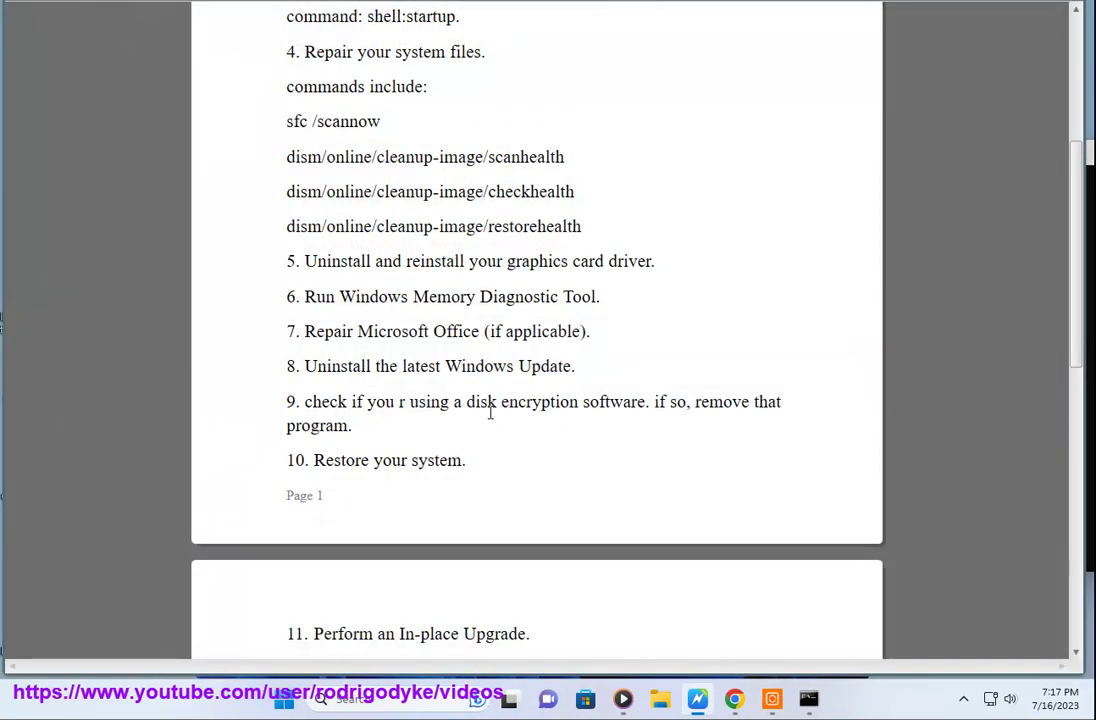
- Copy "encryption software" from fix 9, search Google in Chrome for "WINDOWS encryption software", and minimize the browser after viewing the results
left_click_drag(637, 404, 500, 405)
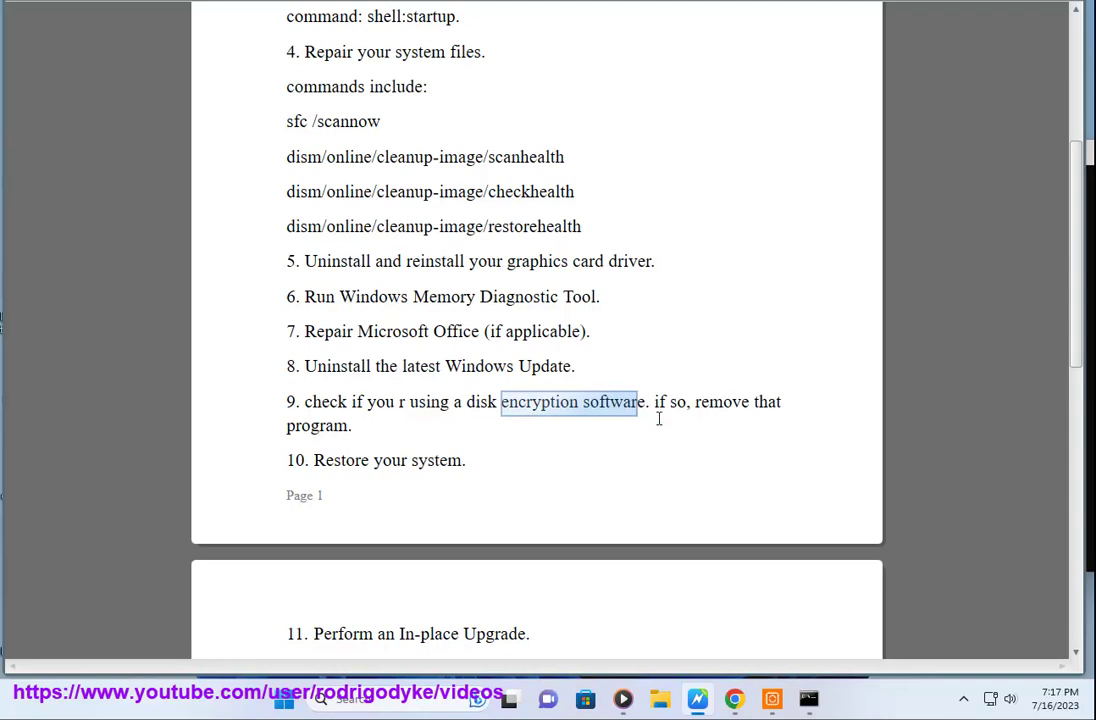
left_click_drag(638, 404, 543, 404)
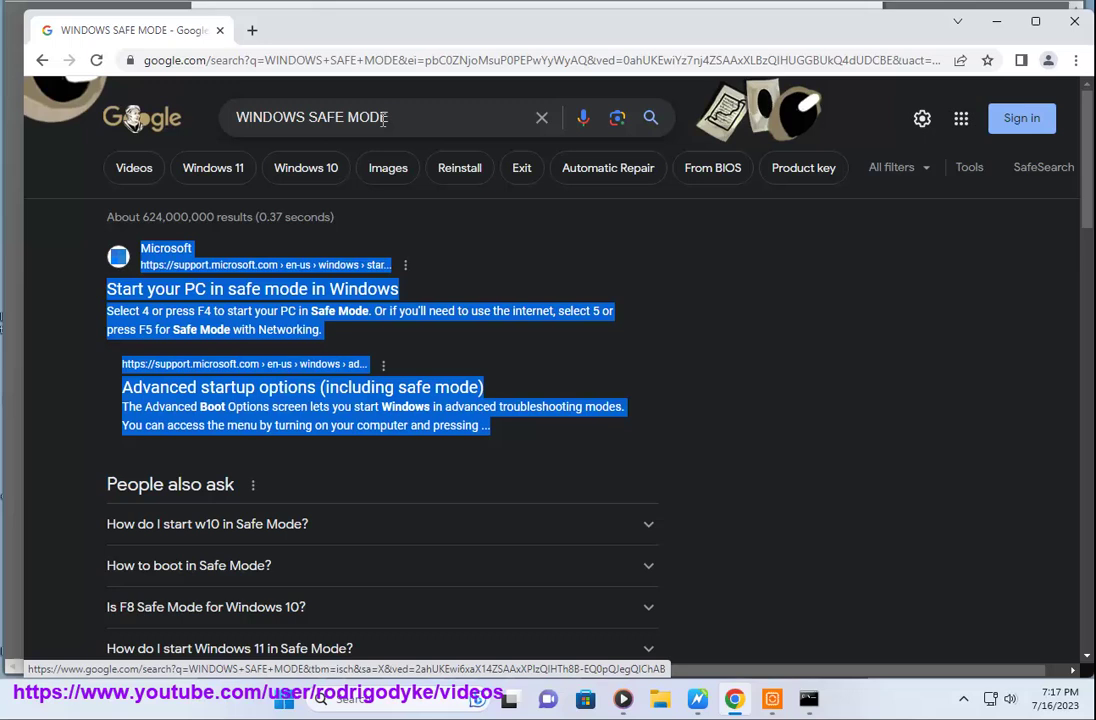
left_click_drag(388, 120, 339, 121)
type("encryption software")
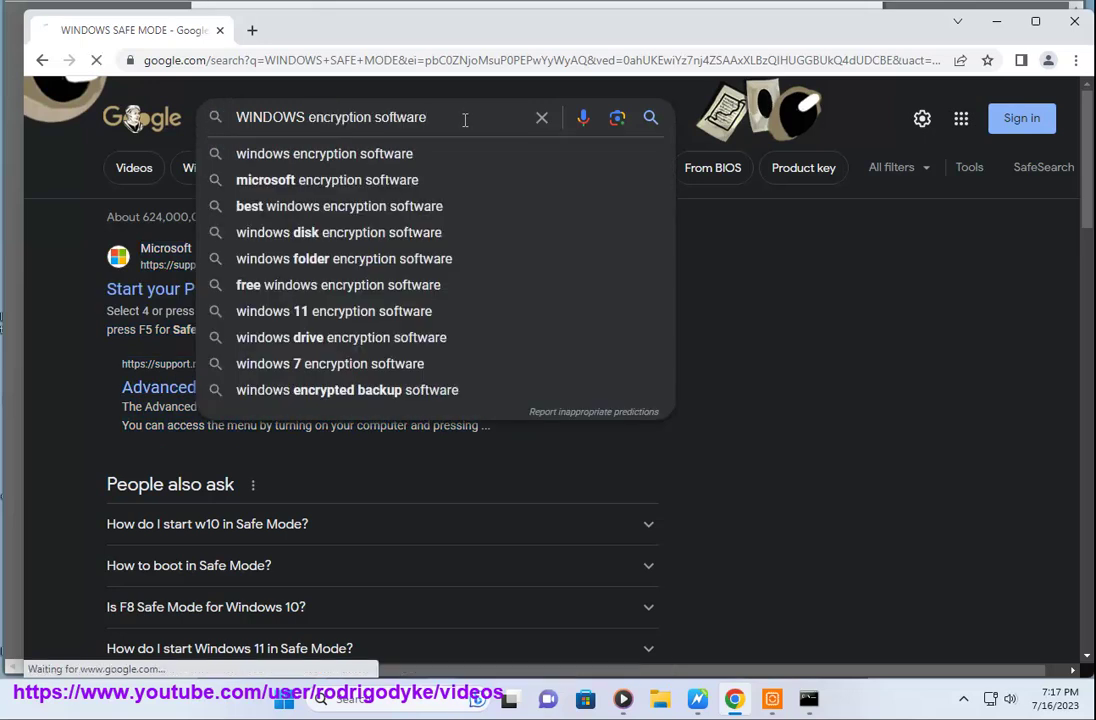
key("Return")
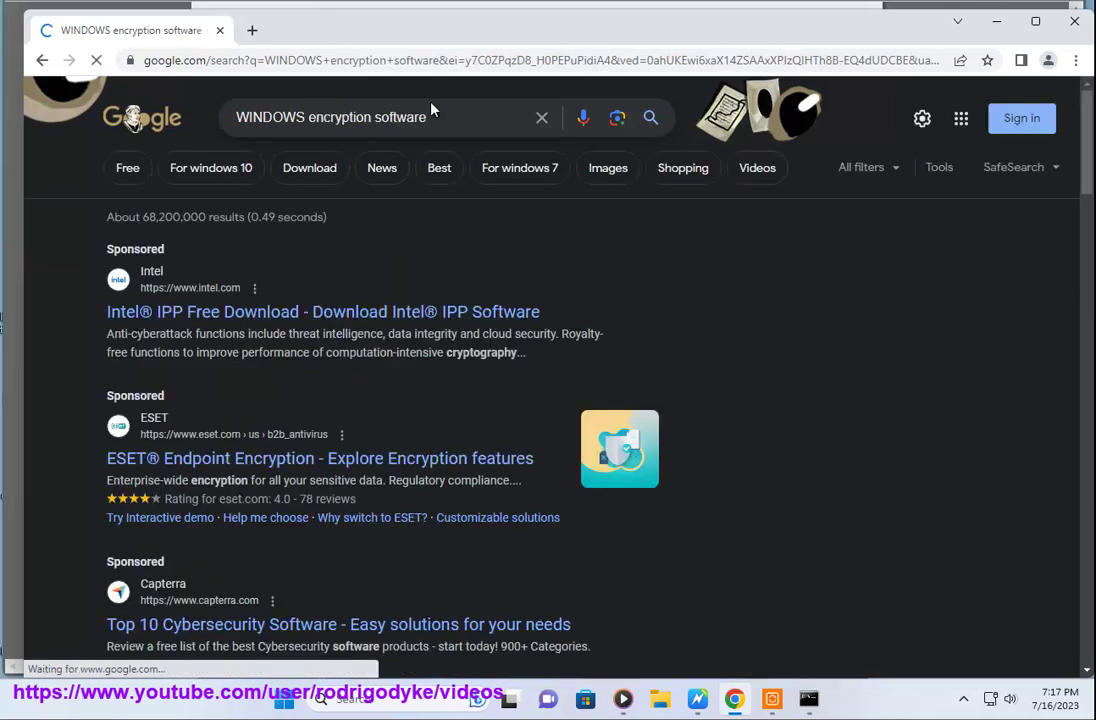
scroll(323, 300, "down", 5)
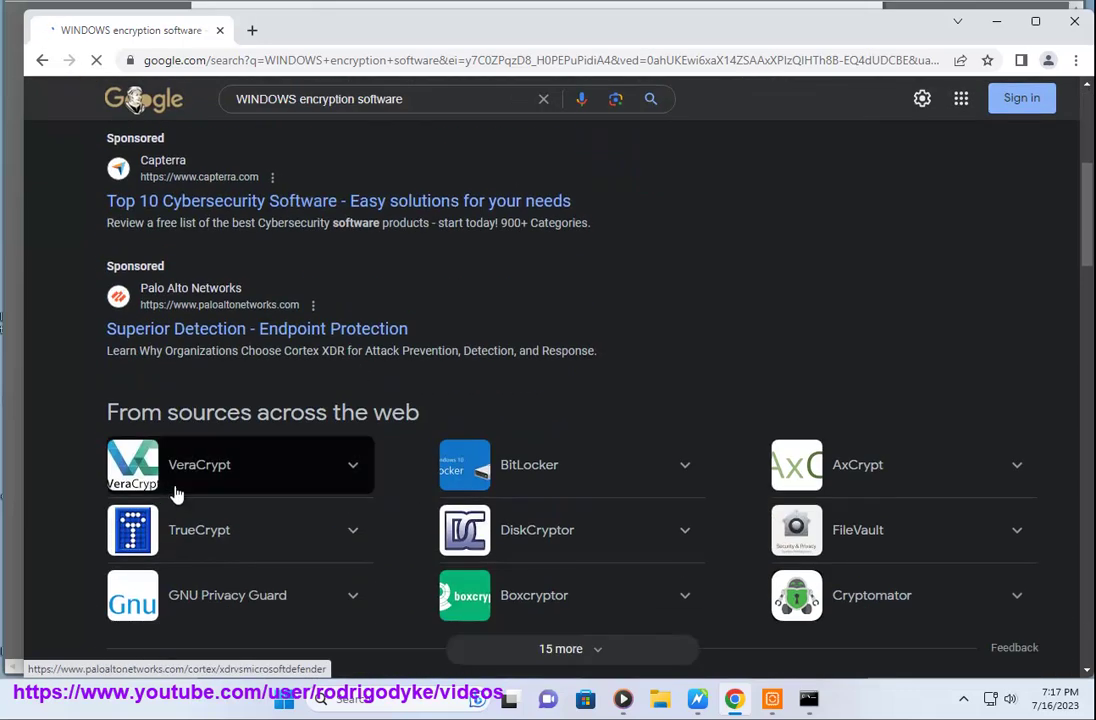
left_click(994, 22)
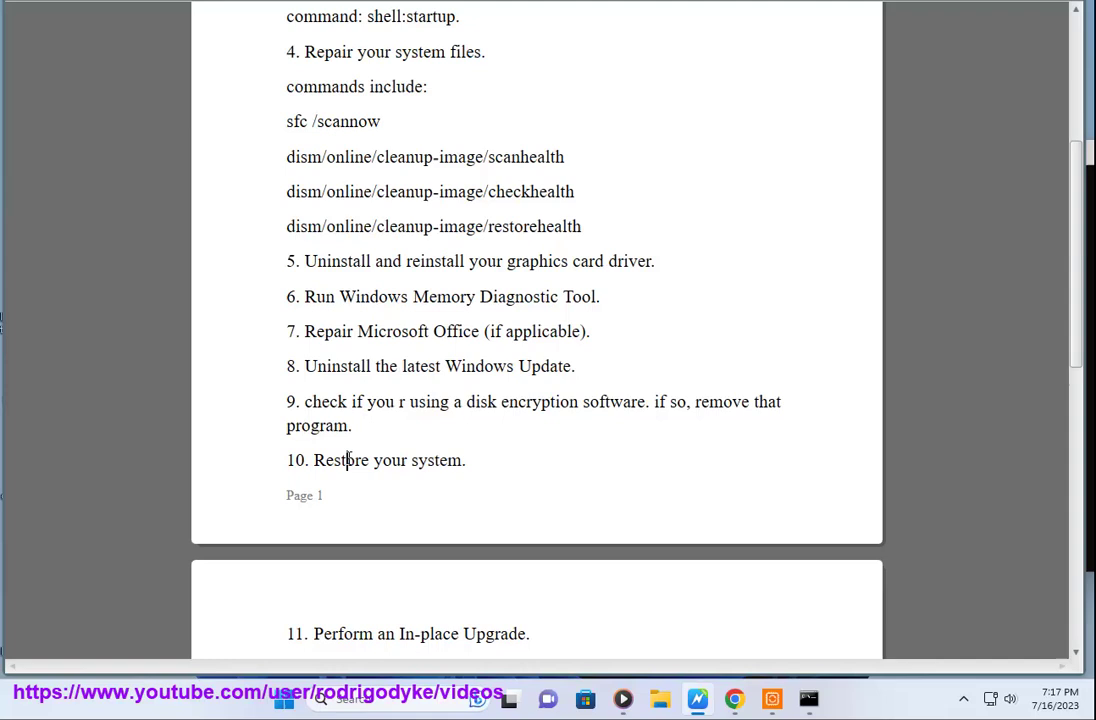
- For fix 10, view the Backup and Restore (Windows 7) page in Control Panel and close the window
double_click(340, 460)
left_click(345, 698)
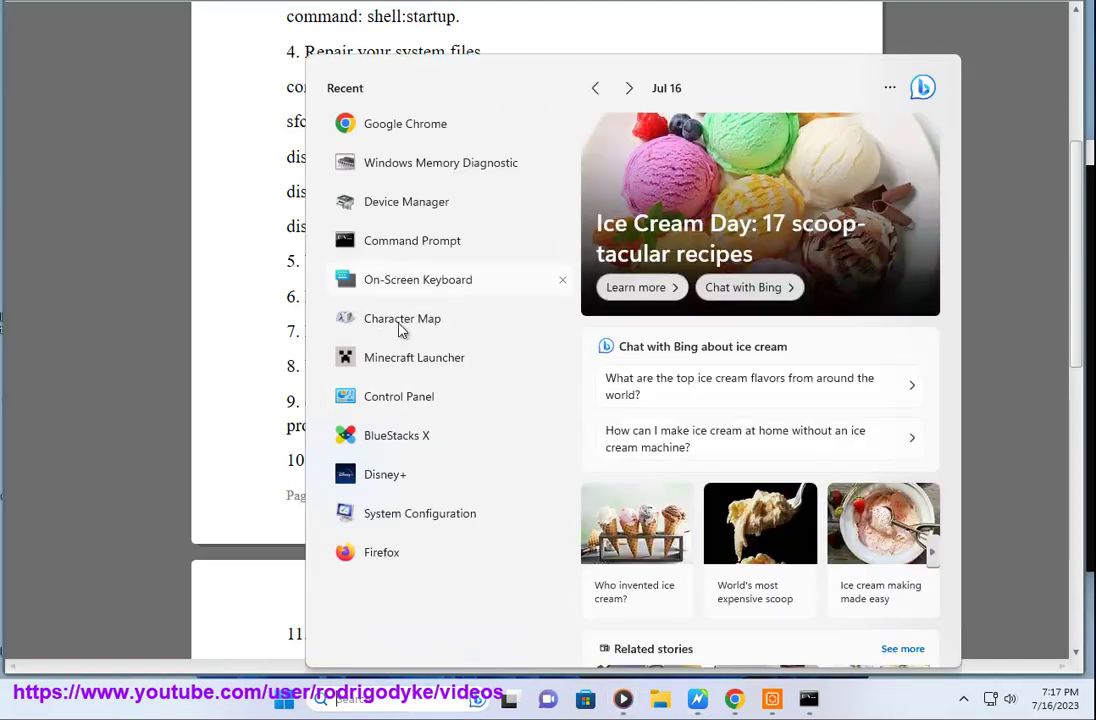
left_click(404, 396)
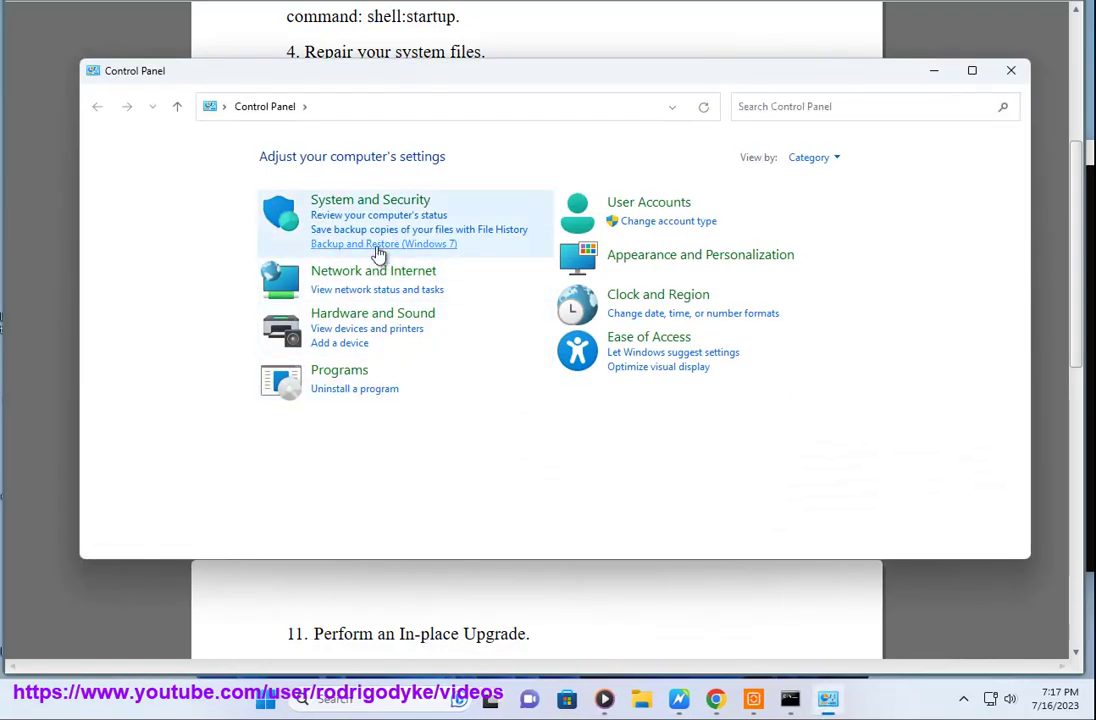
left_click(380, 244)
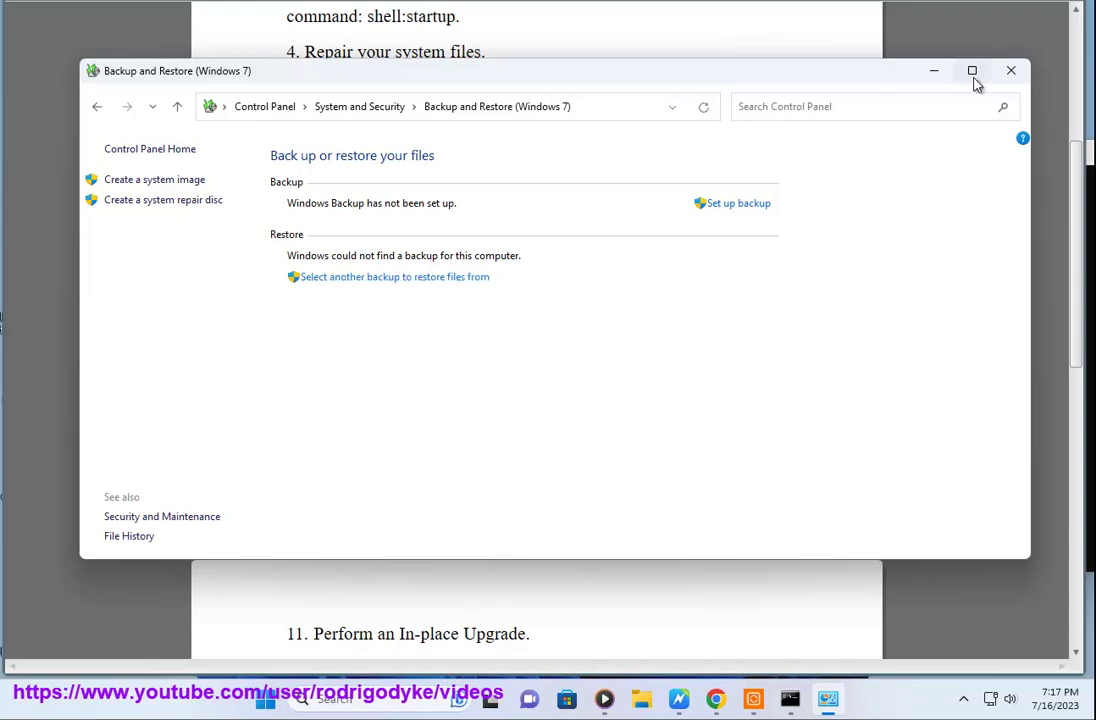
left_click(1011, 70)
- For the in-place upgrade in fix 11, switch to Chrome and search Google for "WINDOWS ISO"
double_click(338, 634)
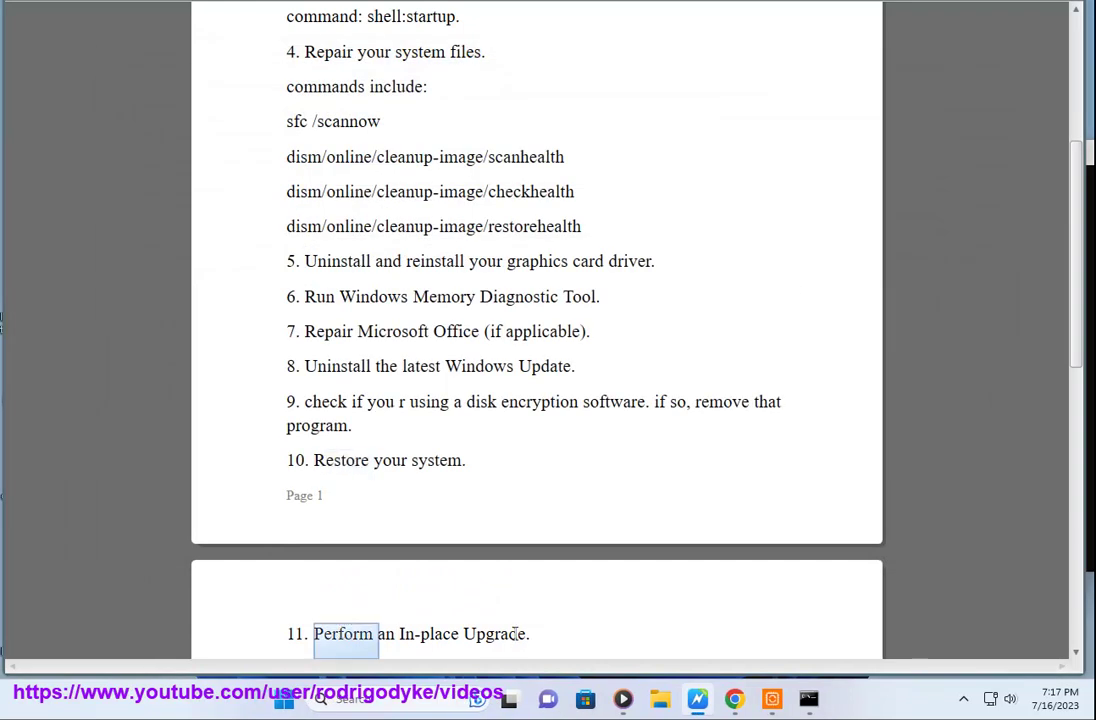
left_click(734, 698)
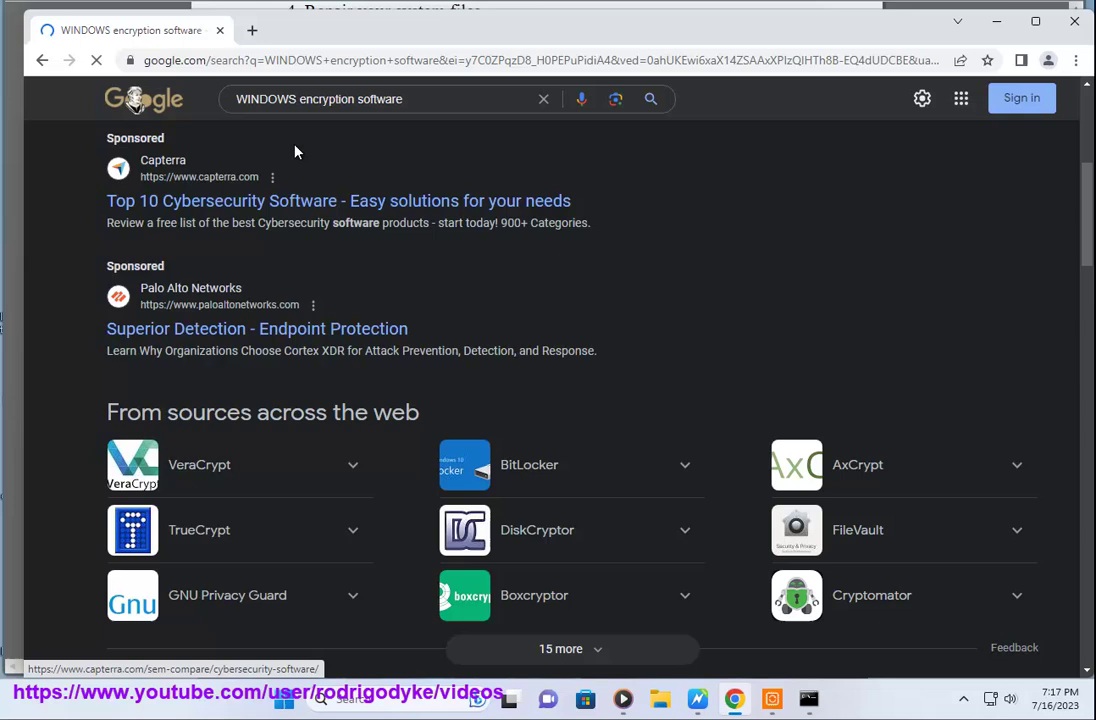
left_click_drag(472, 112, 974, 122)
type("ISO")
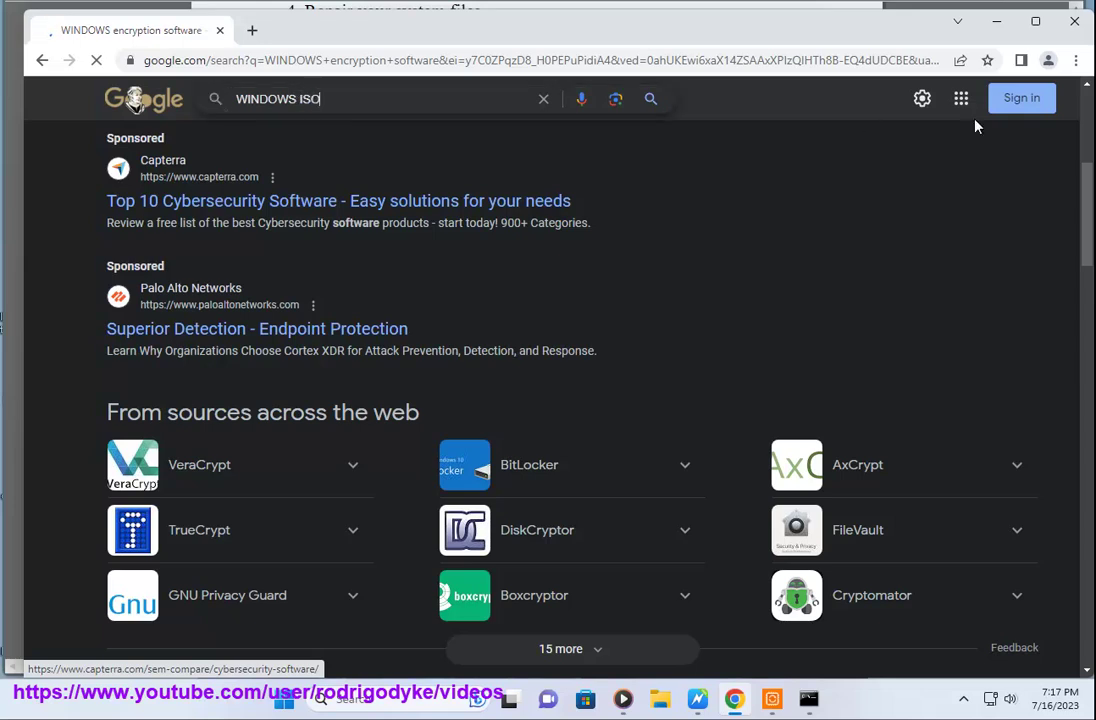
key("Return")
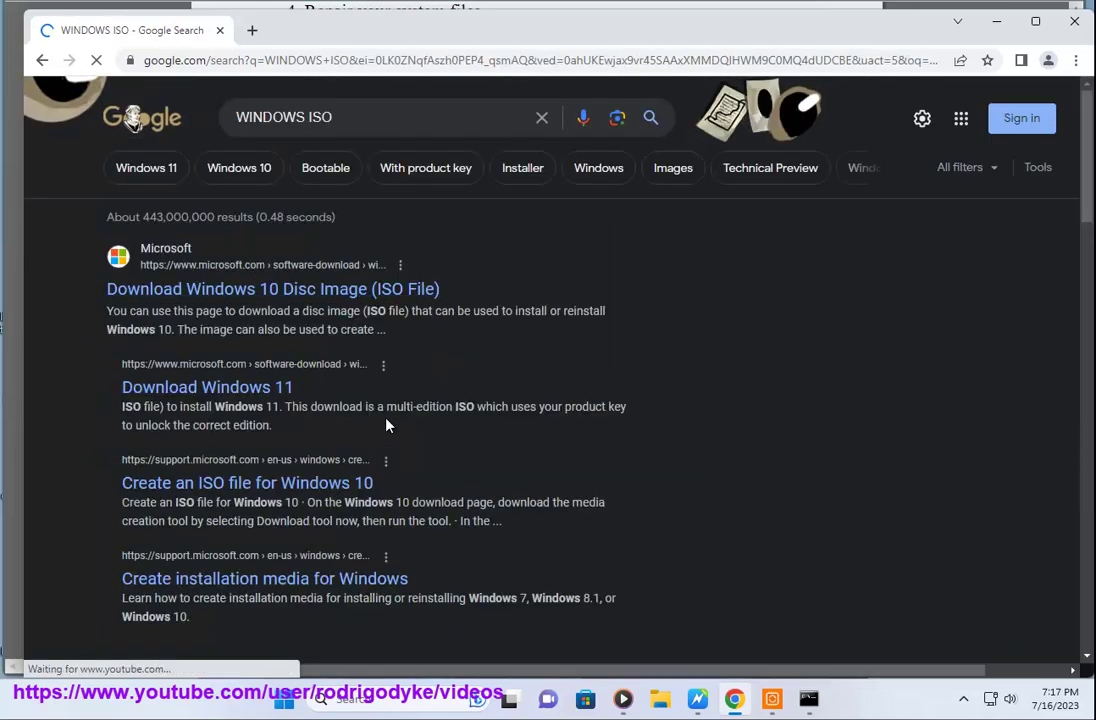